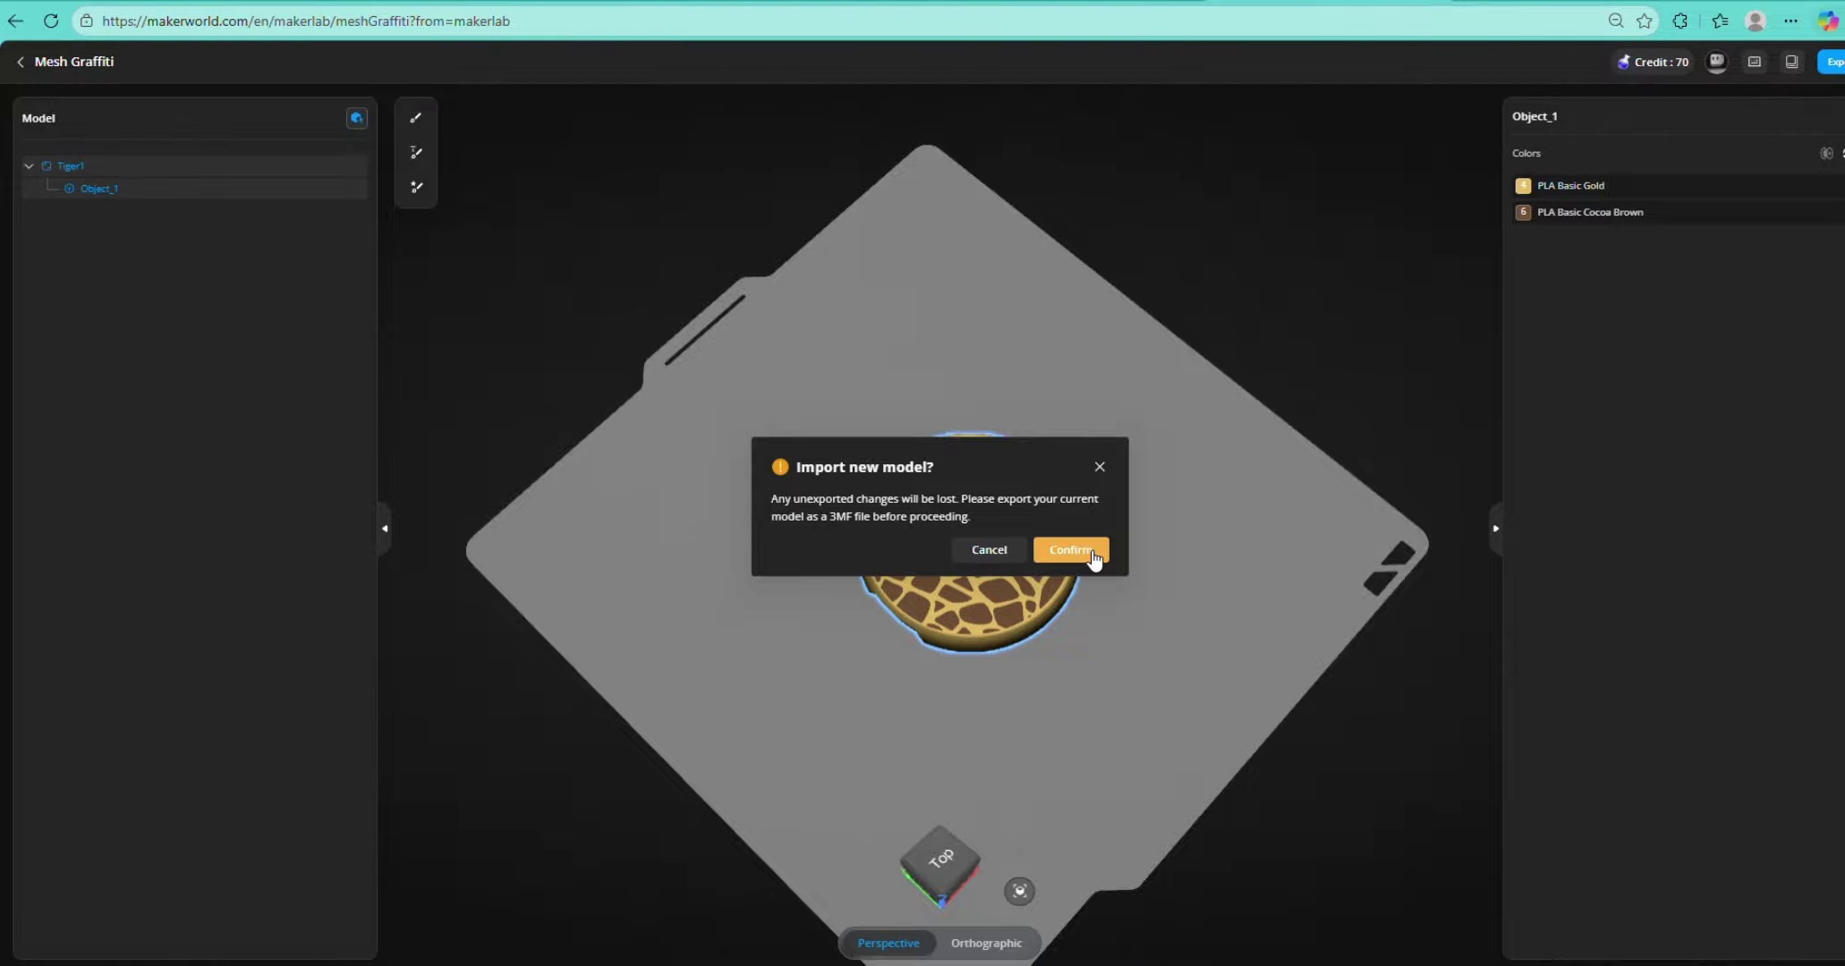
# - Replace the current model by importing the lidblank file from Downloads, accepting the loss of unexported changes
pyautogui.click(1092, 551)
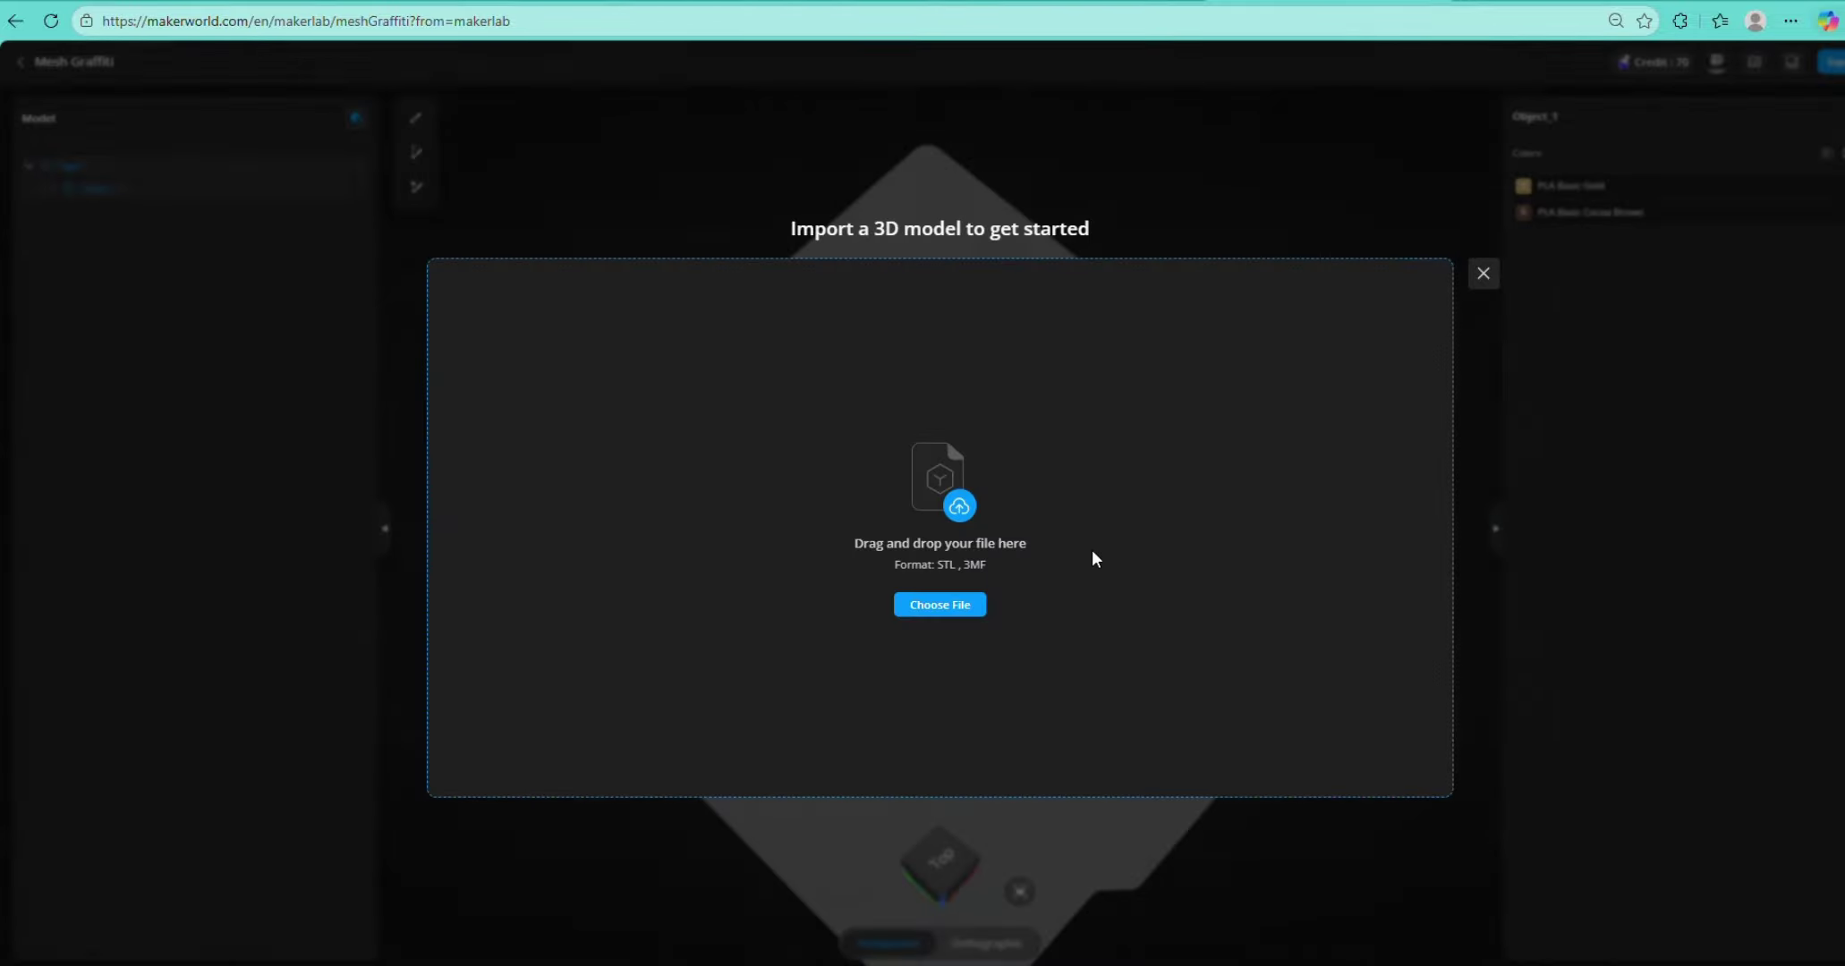
pyautogui.click(944, 609)
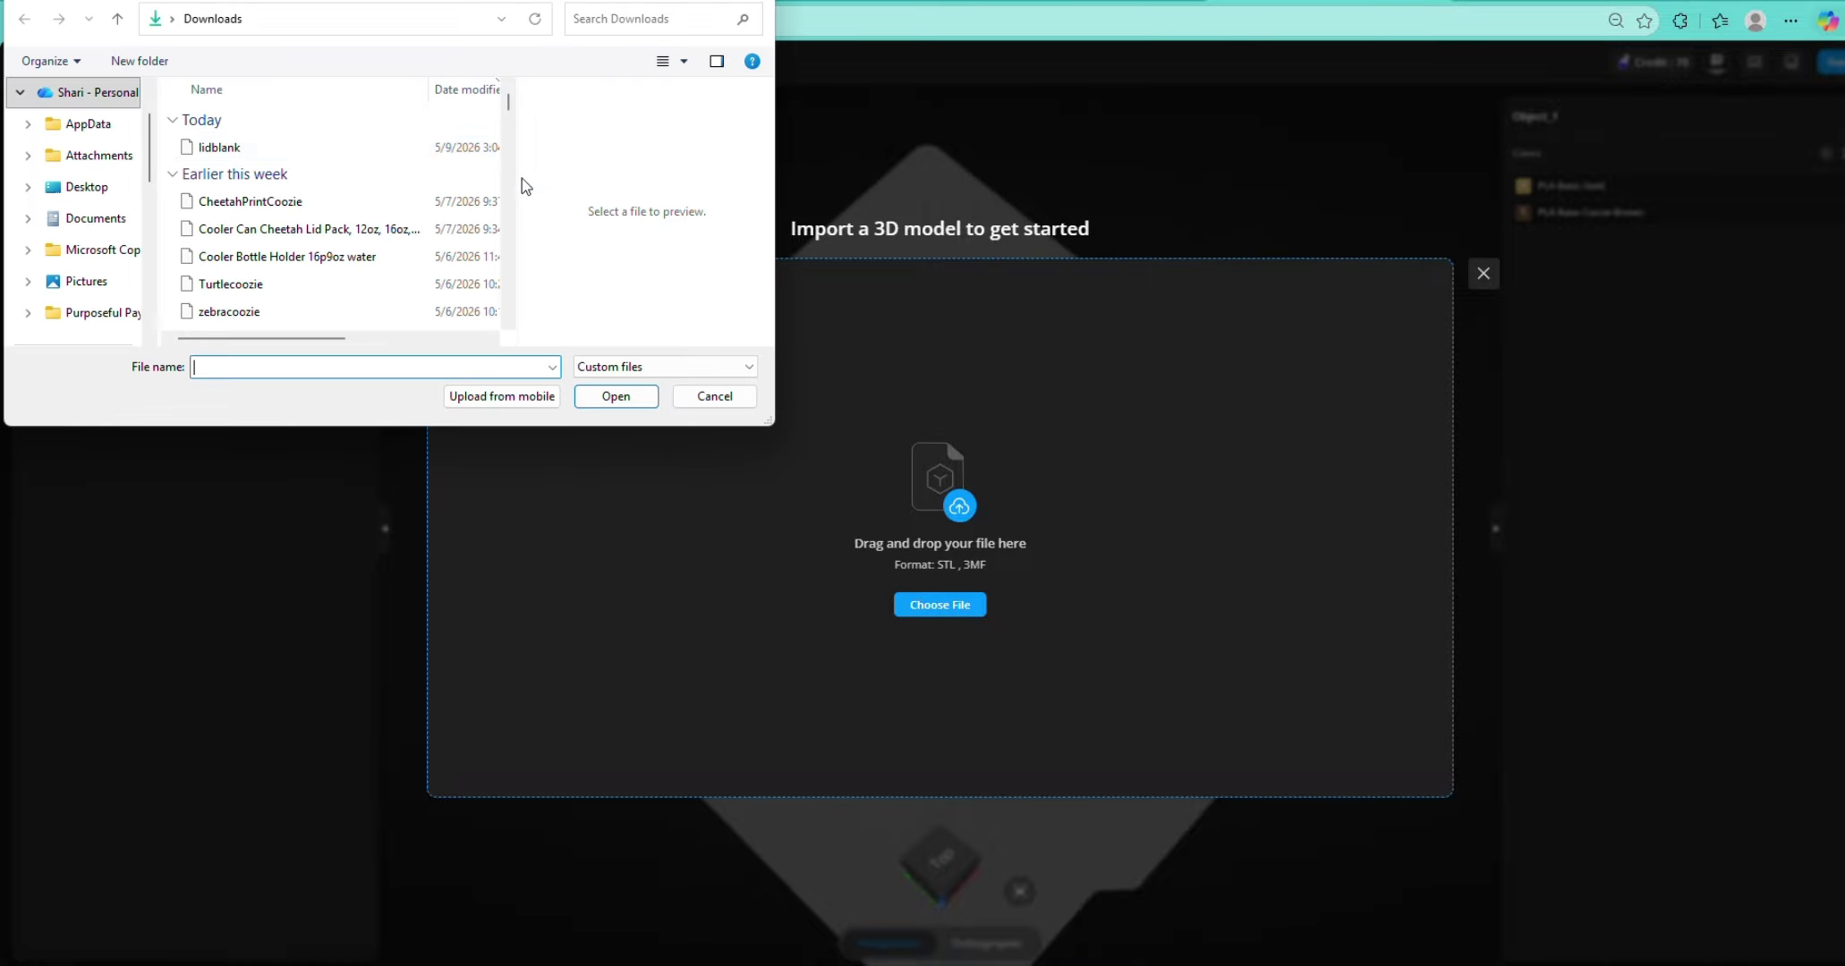
pyautogui.click(240, 150)
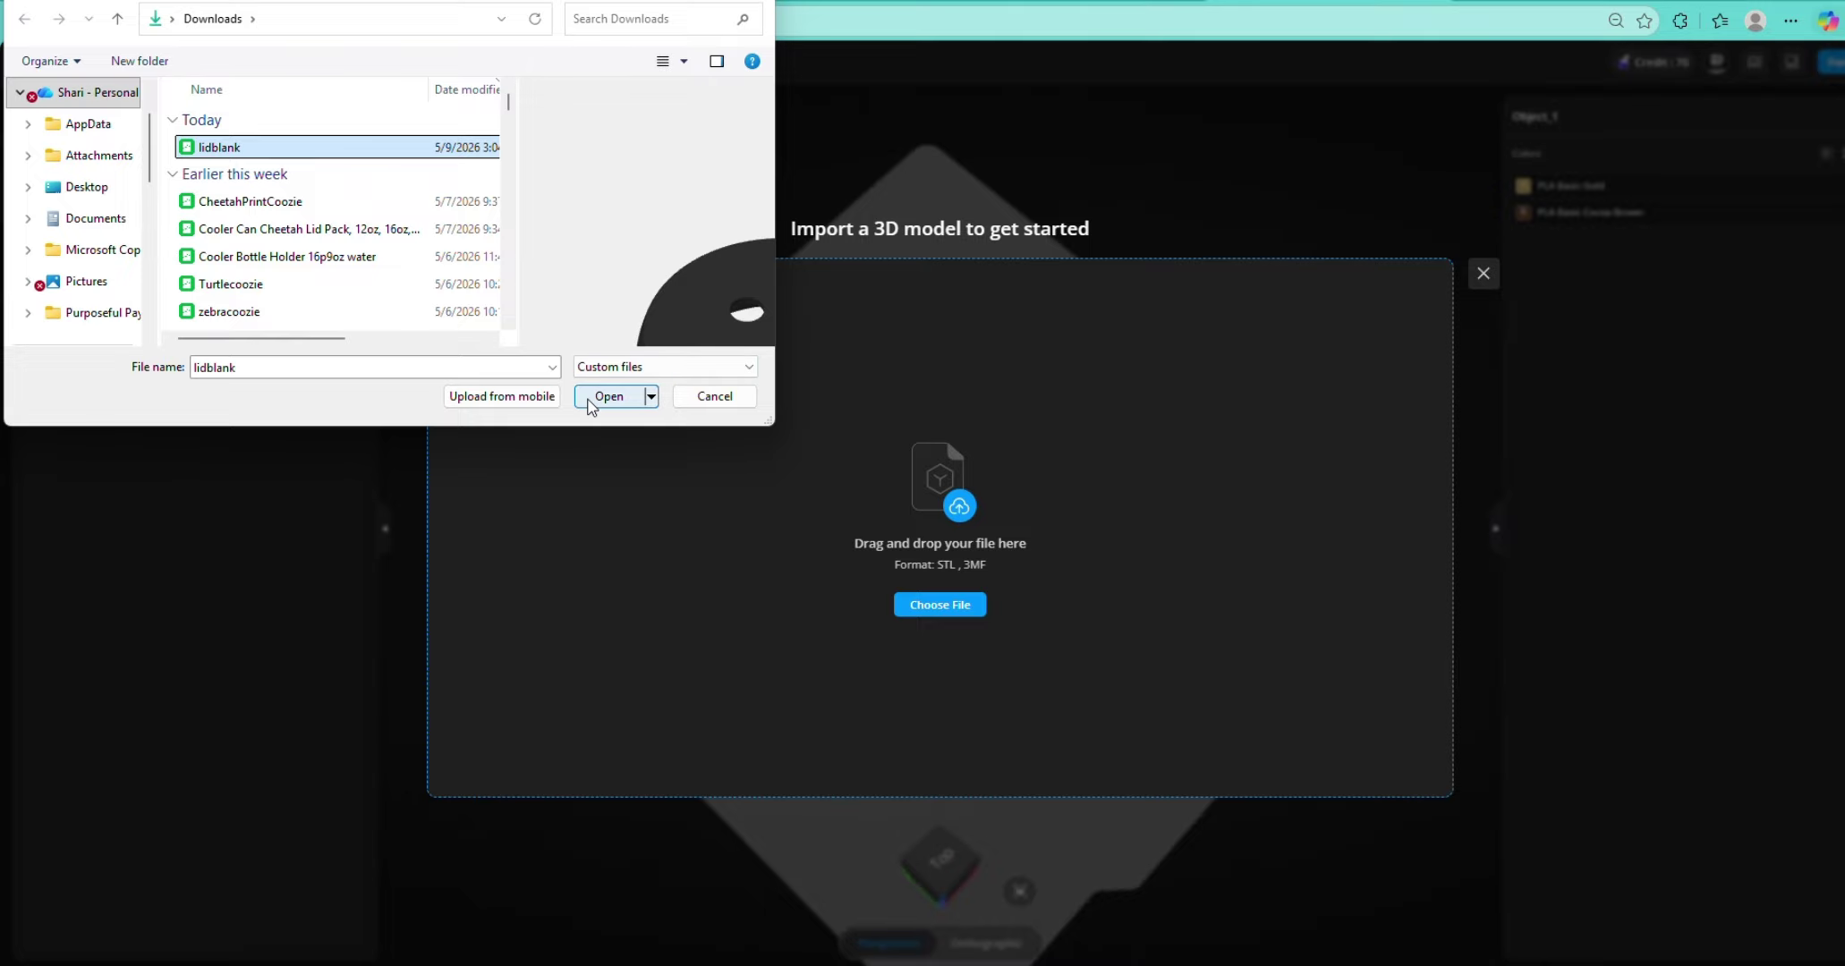
pyautogui.click(590, 401)
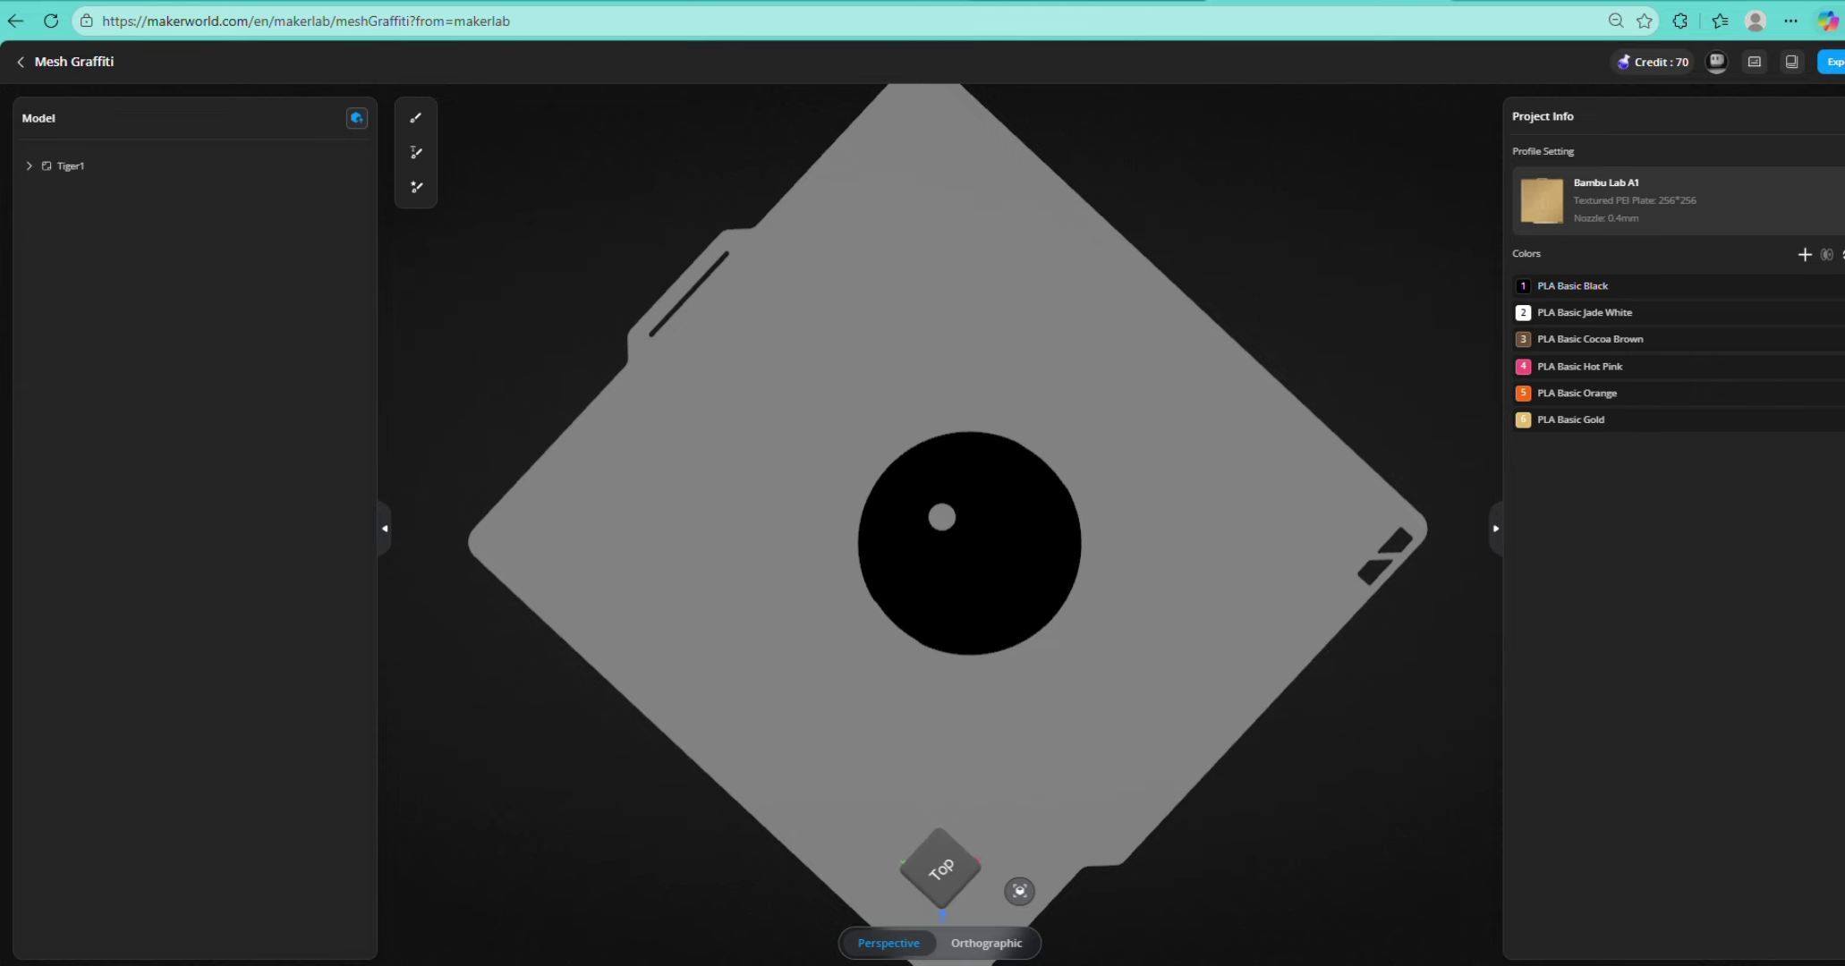
# - Switch to FreeConvert, remove giraffe.png from the conversion results and start another PNG to SVG conversion
pyautogui.click(627, 1)
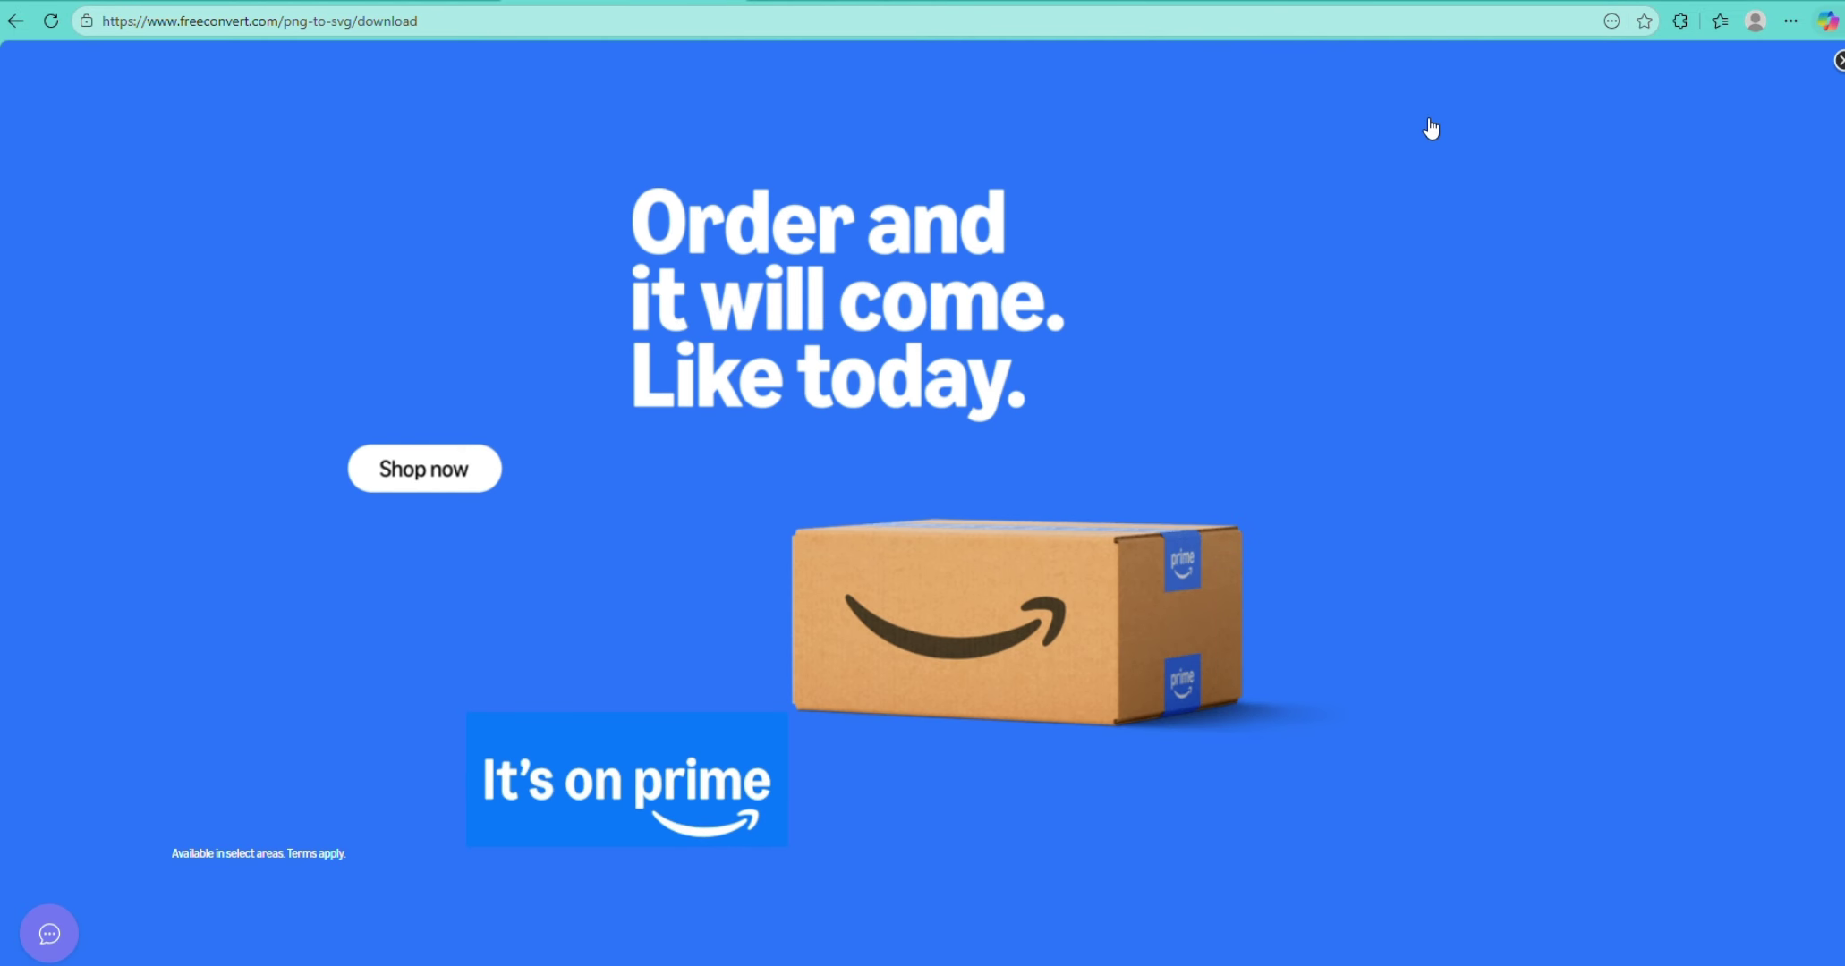
pyautogui.click(1839, 60)
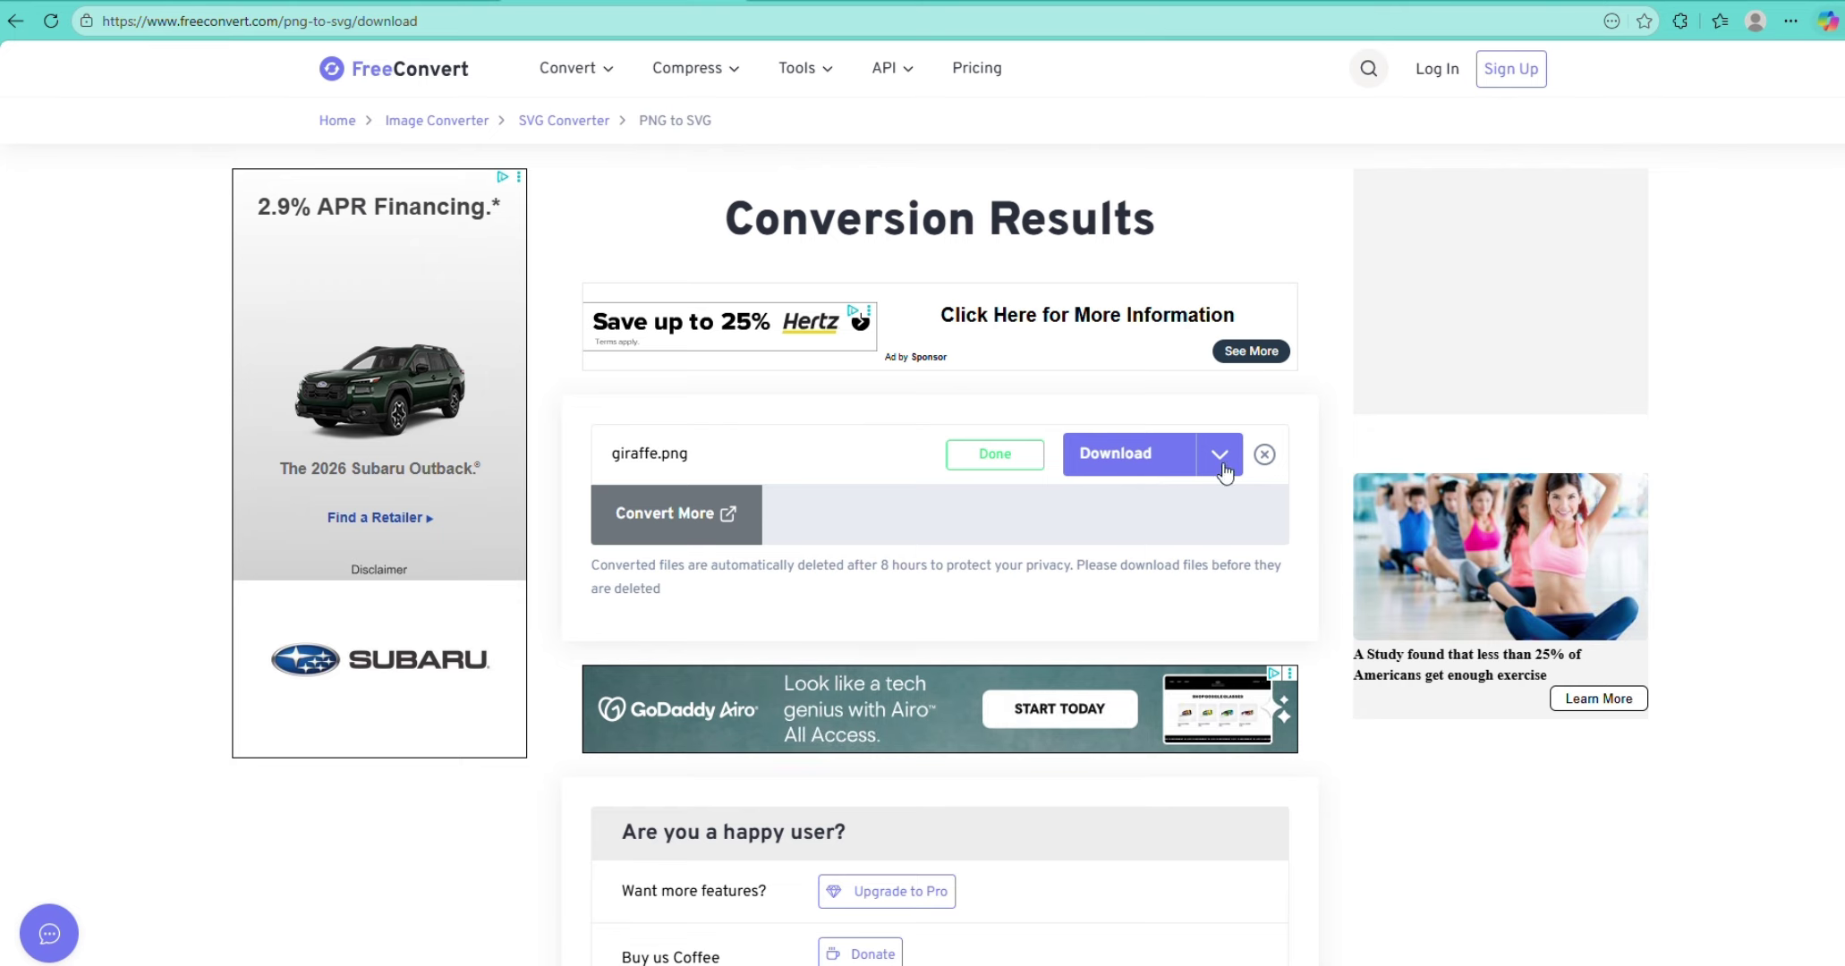
pyautogui.click(1264, 454)
pyautogui.click(686, 455)
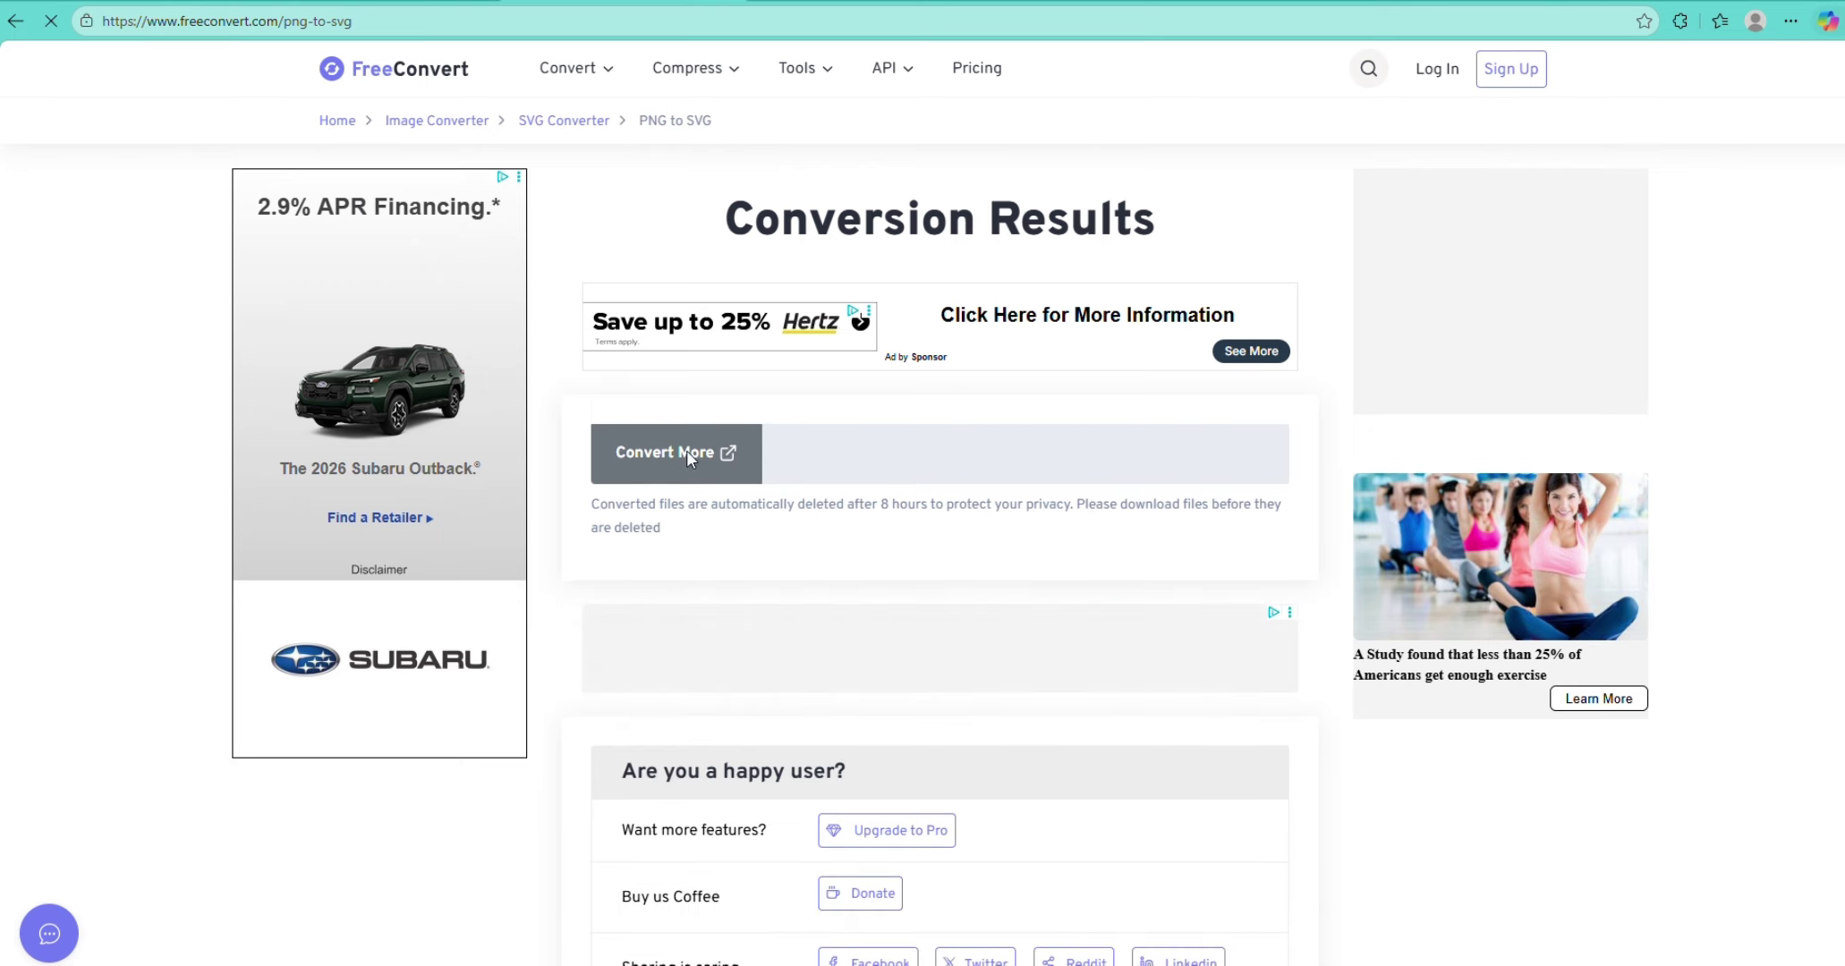
# - Add the safari PNG image from the device's Downloads folder to the PNG to SVG converter
pyautogui.click(1038, 559)
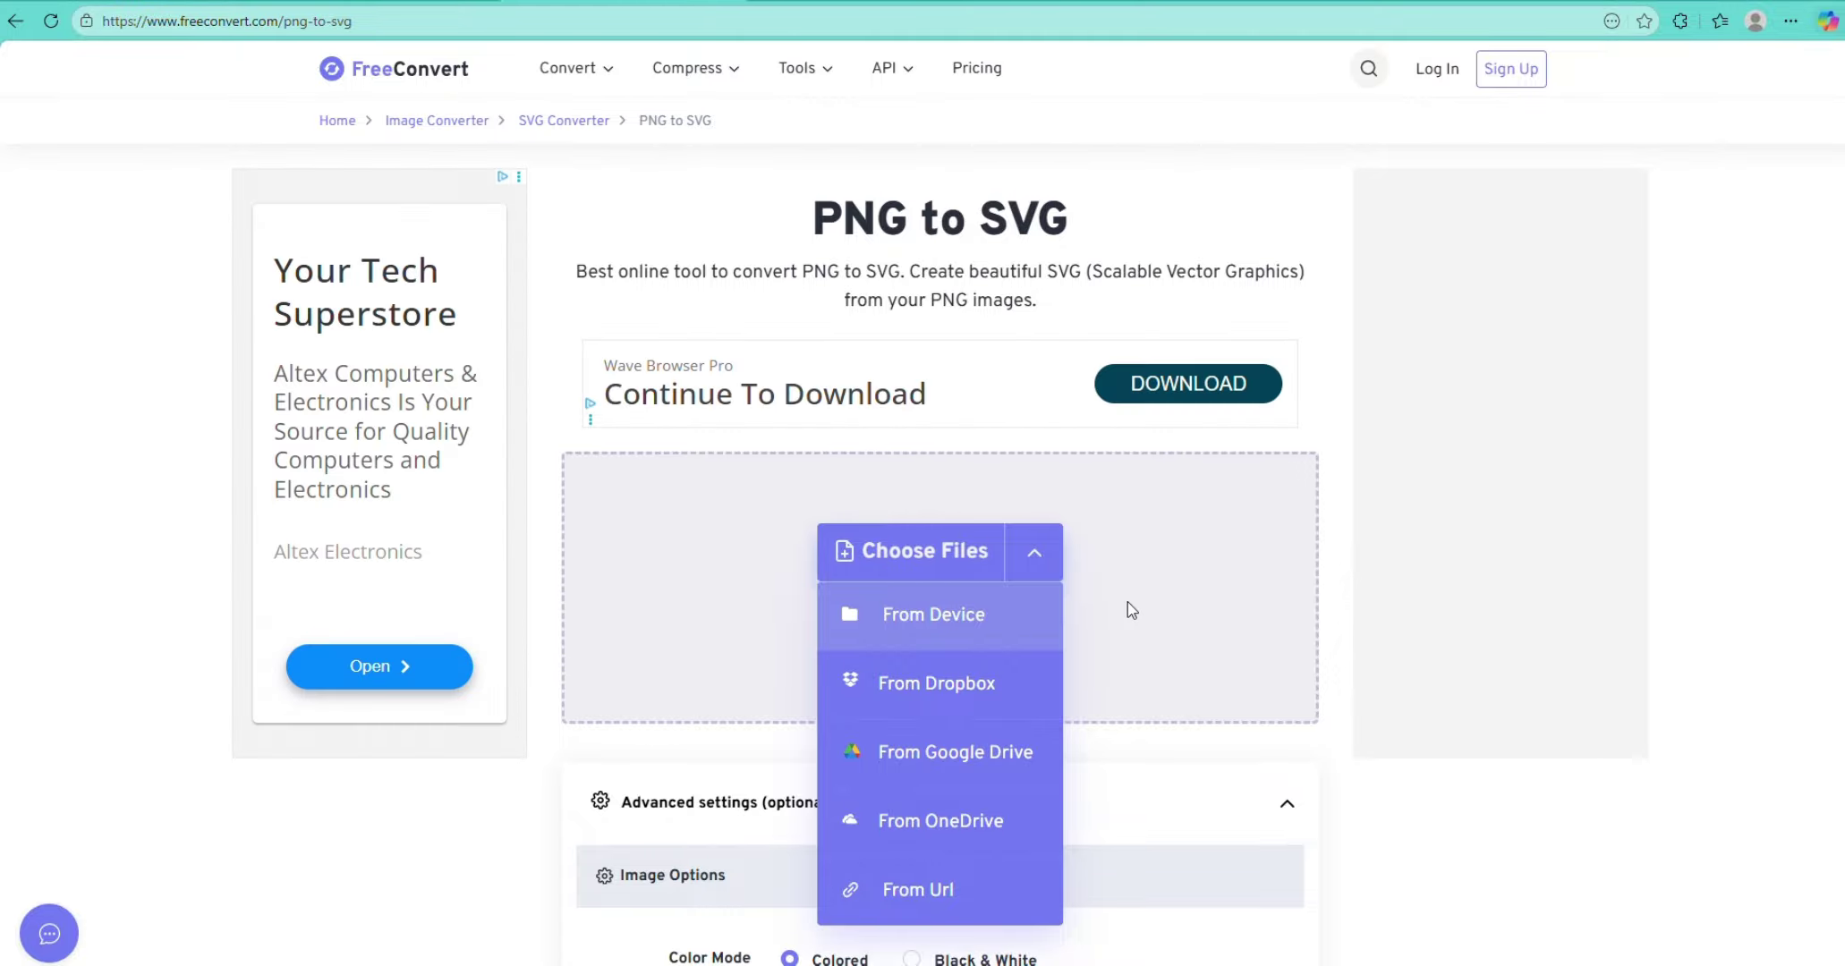
pyautogui.click(949, 614)
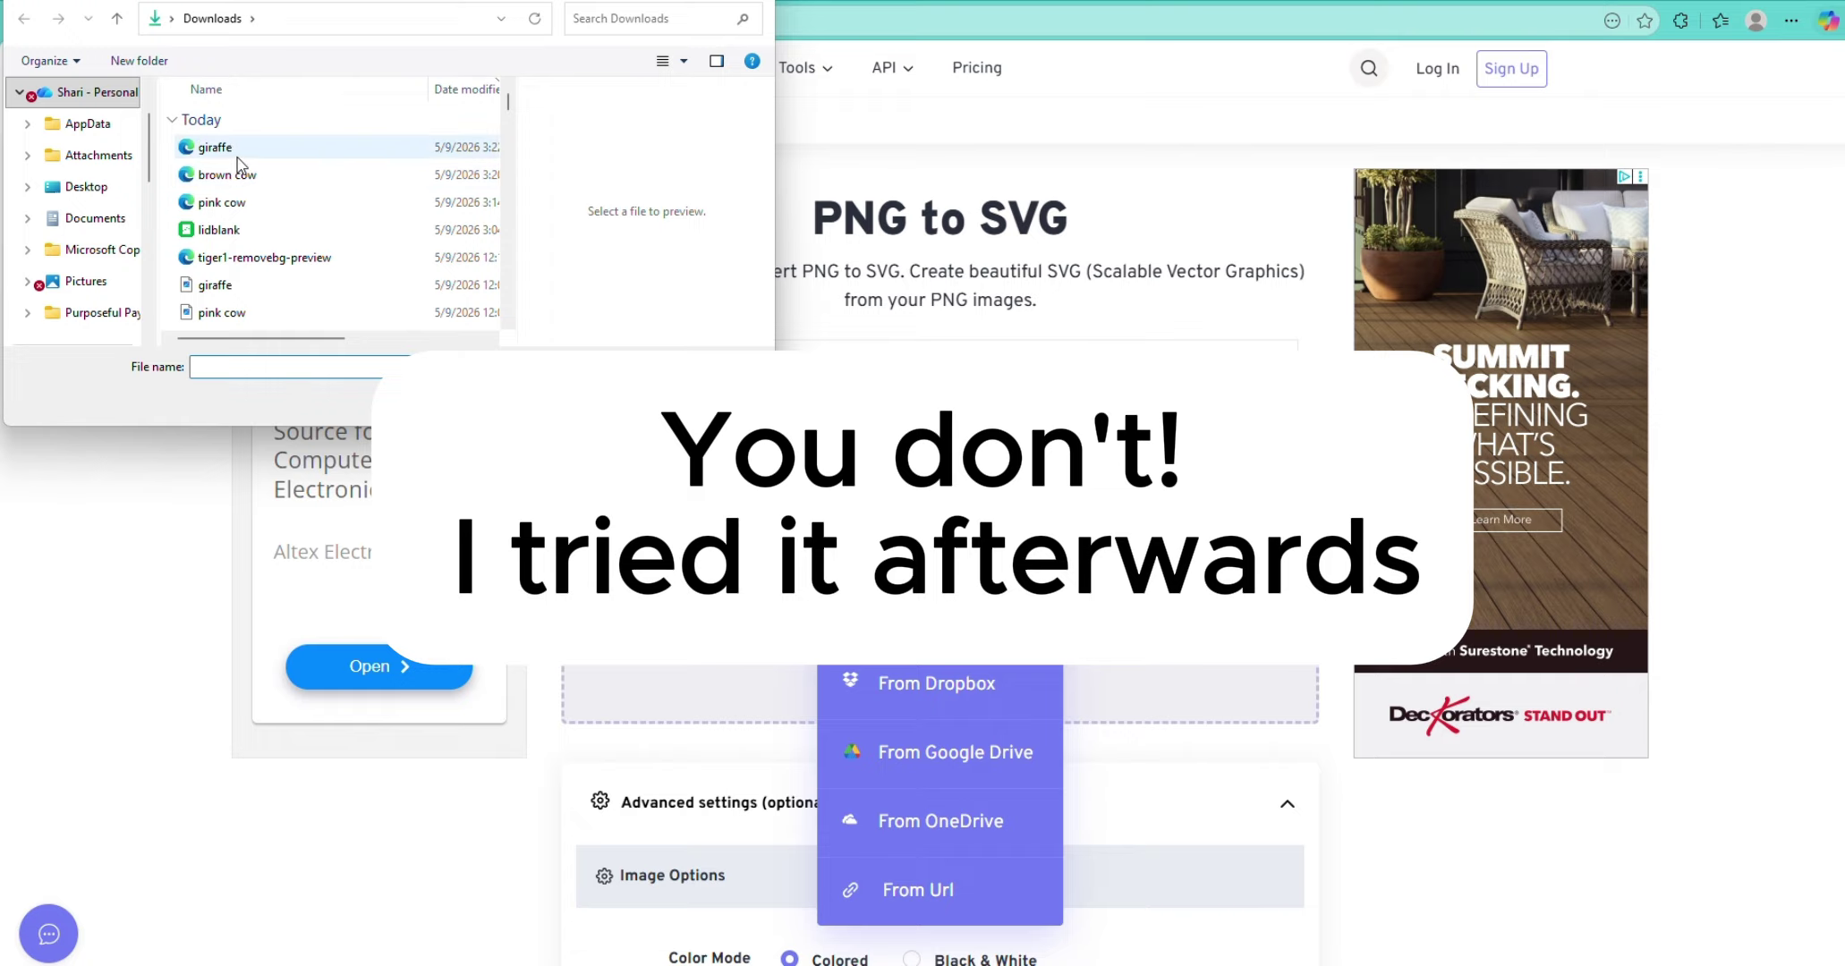
pyautogui.scroll(-1, 247, 275)
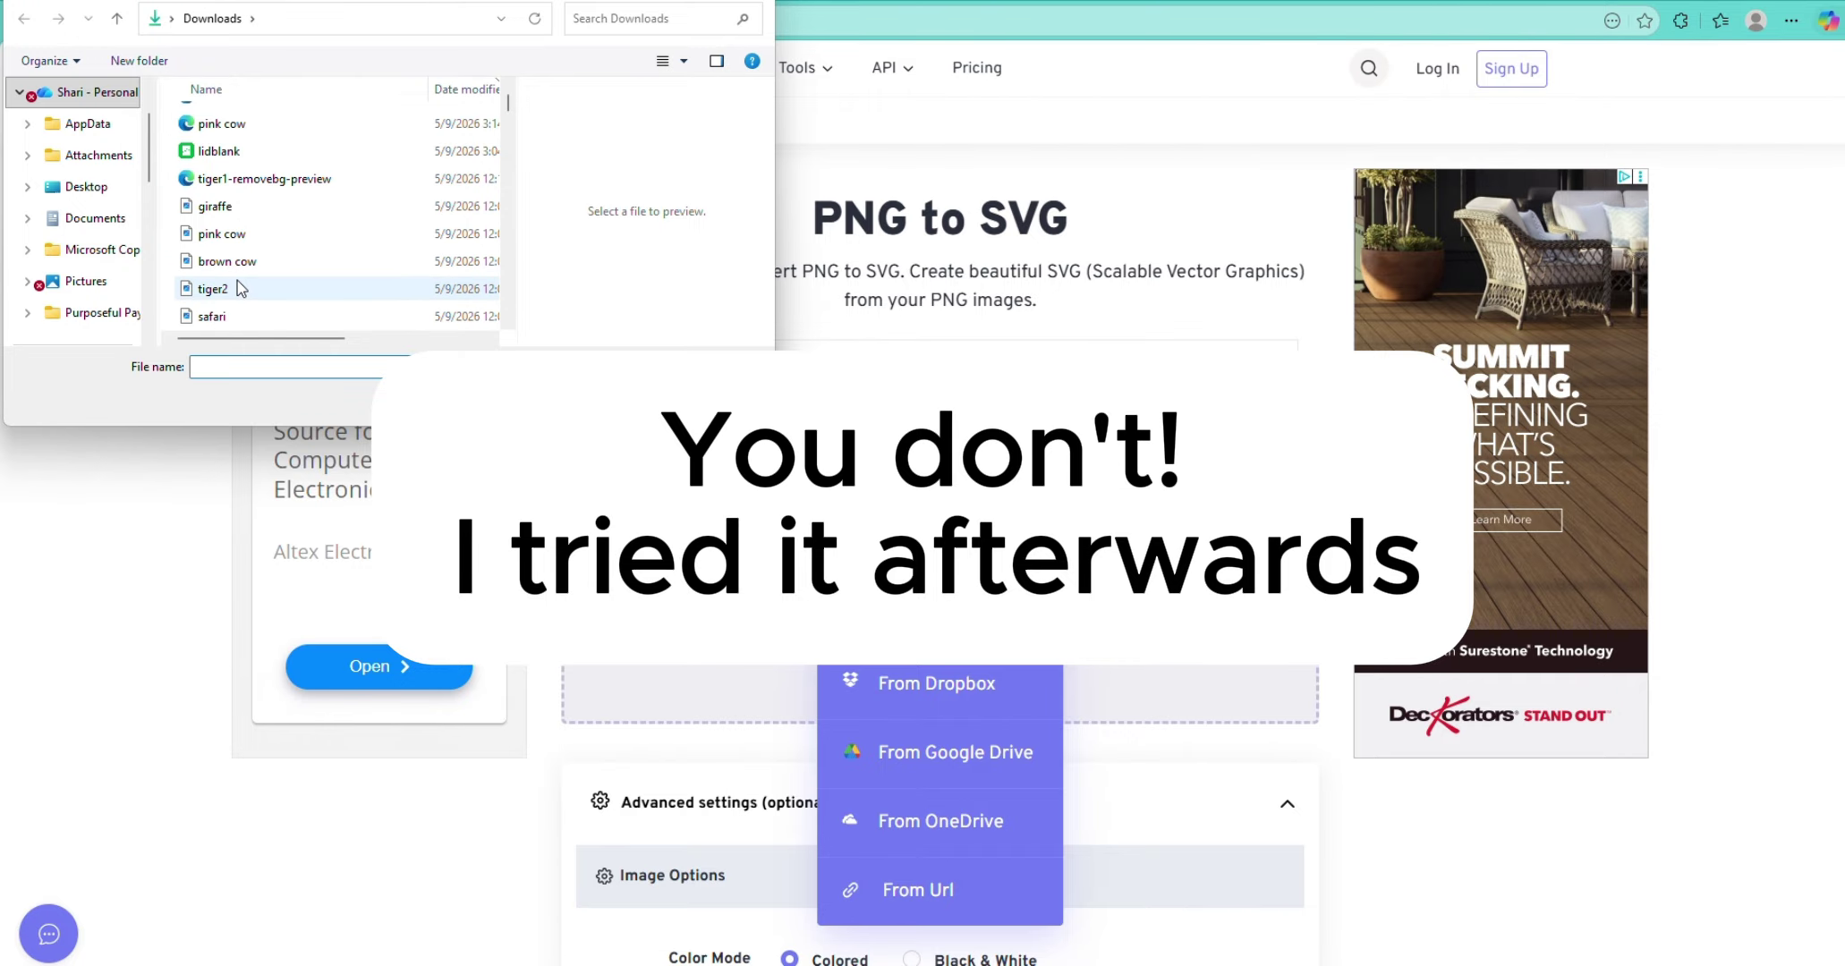
pyautogui.click(244, 315)
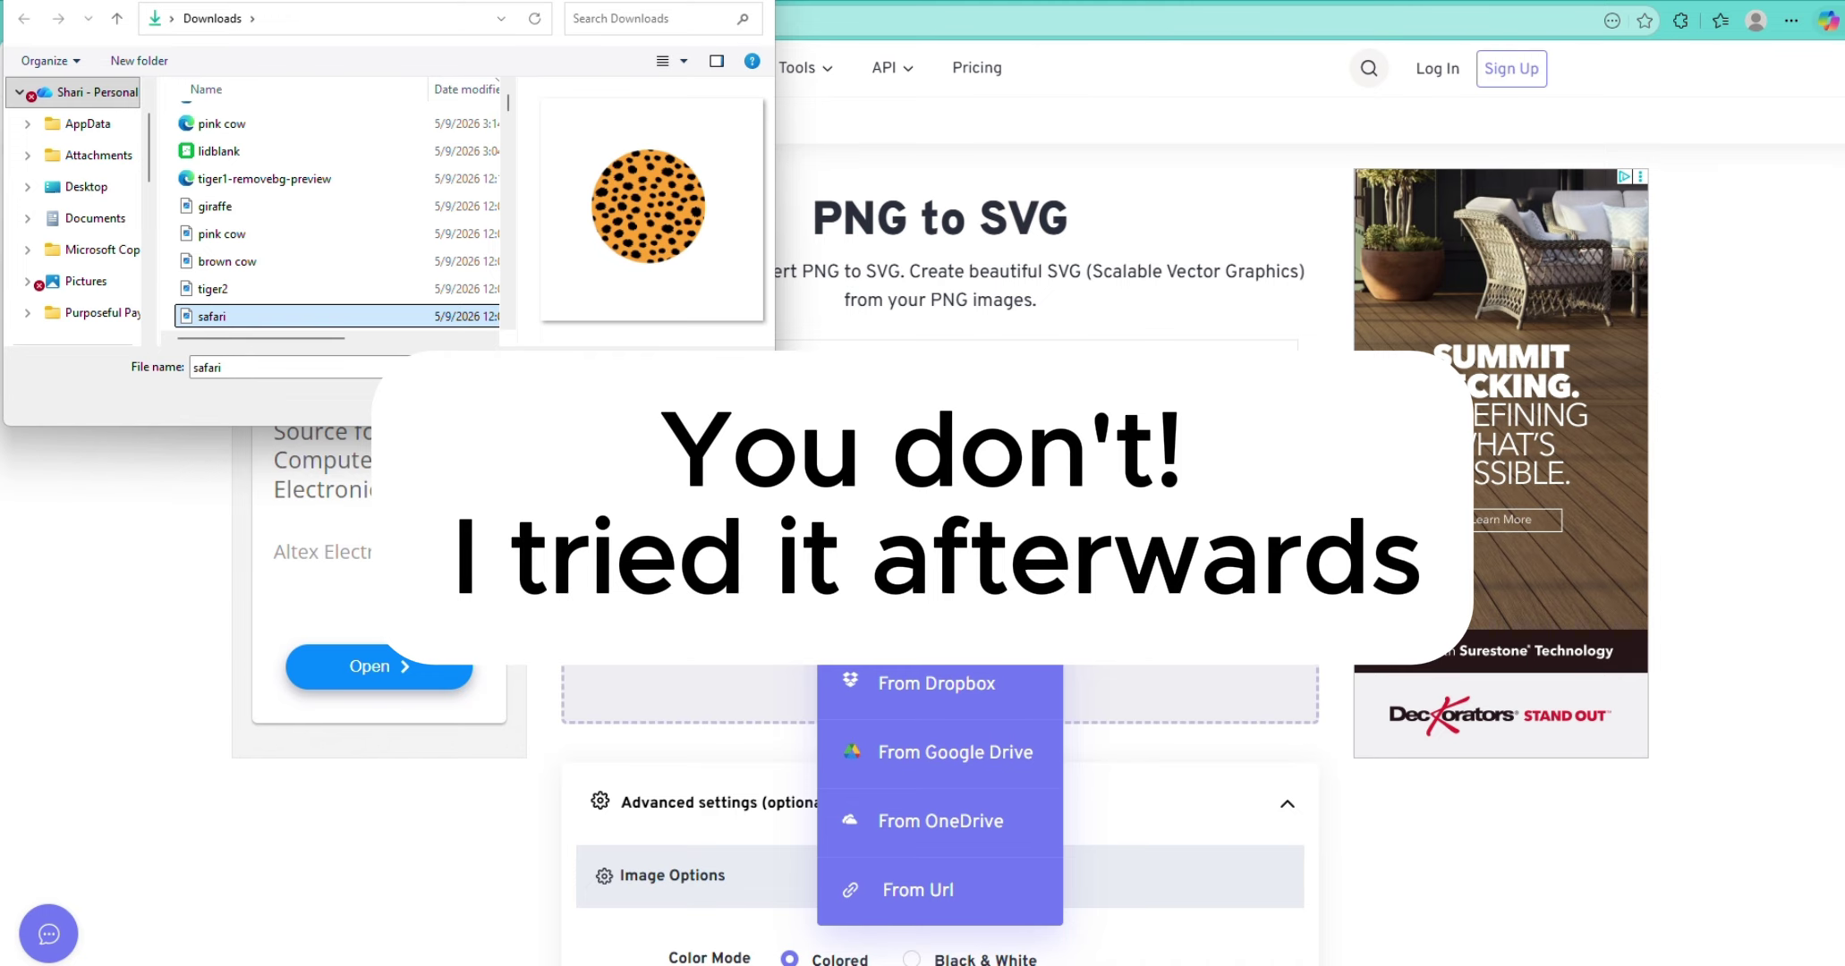
pyautogui.click(627, 400)
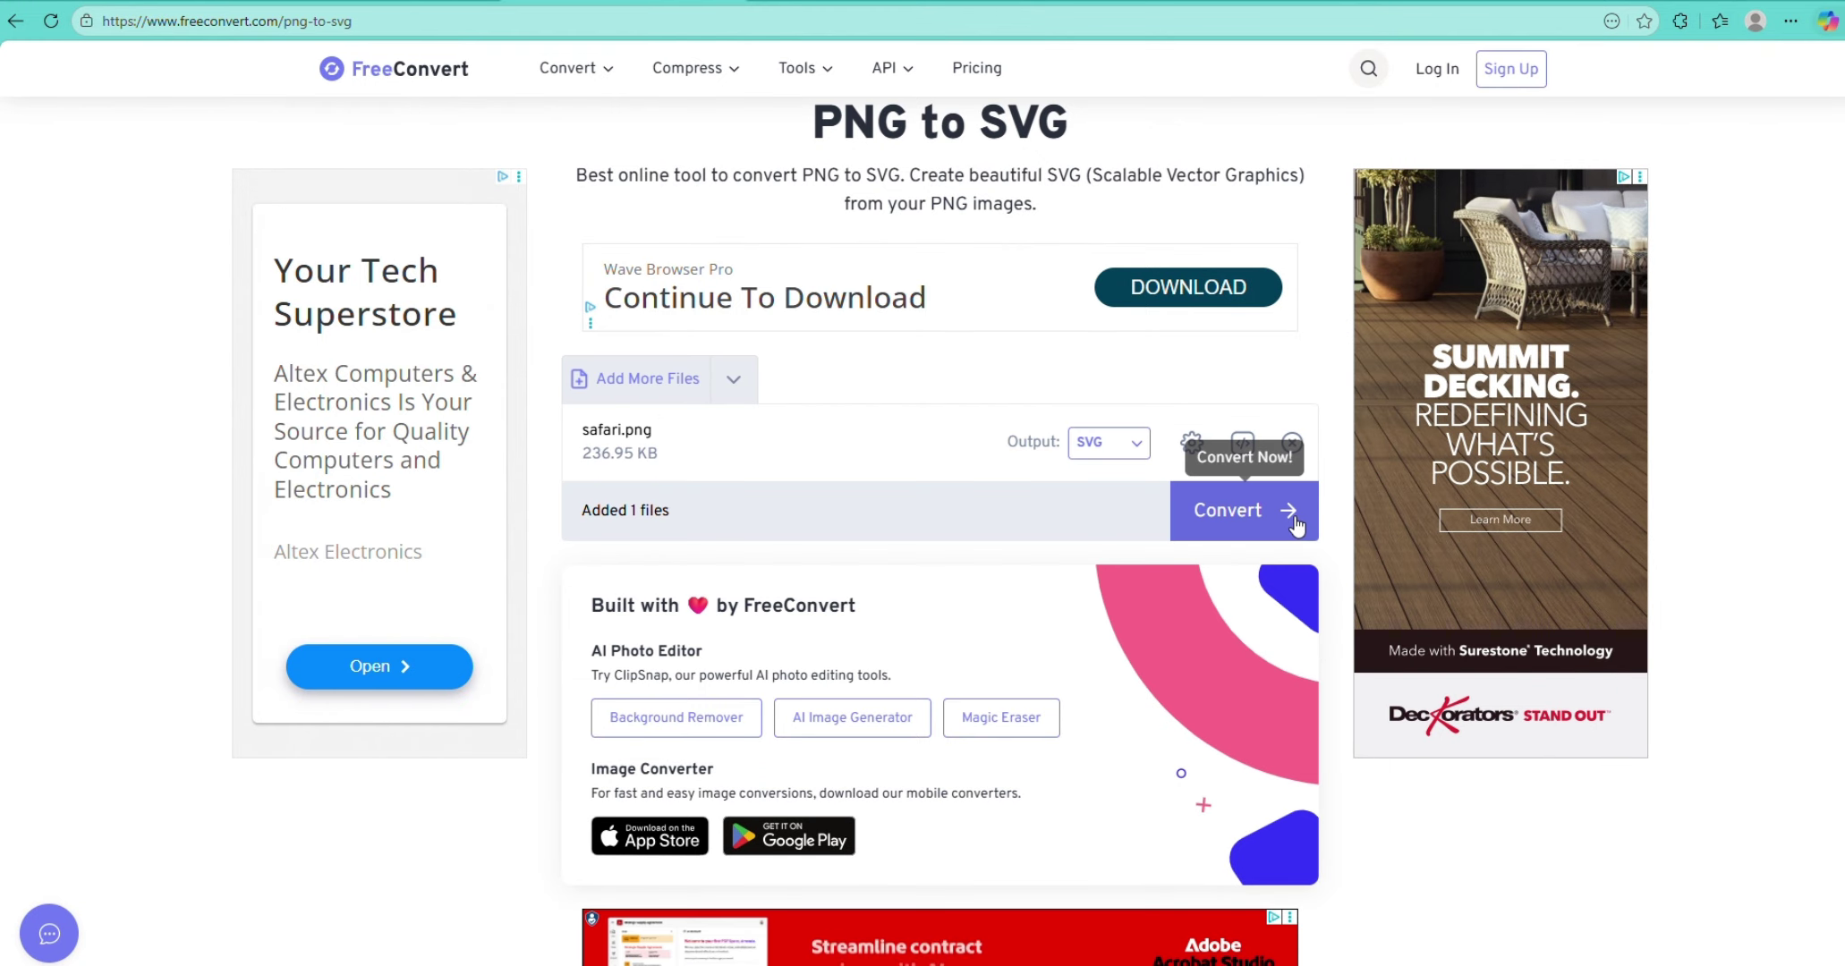
# - Convert safari.png to SVG and save the converted file to the device
pyautogui.click(1295, 523)
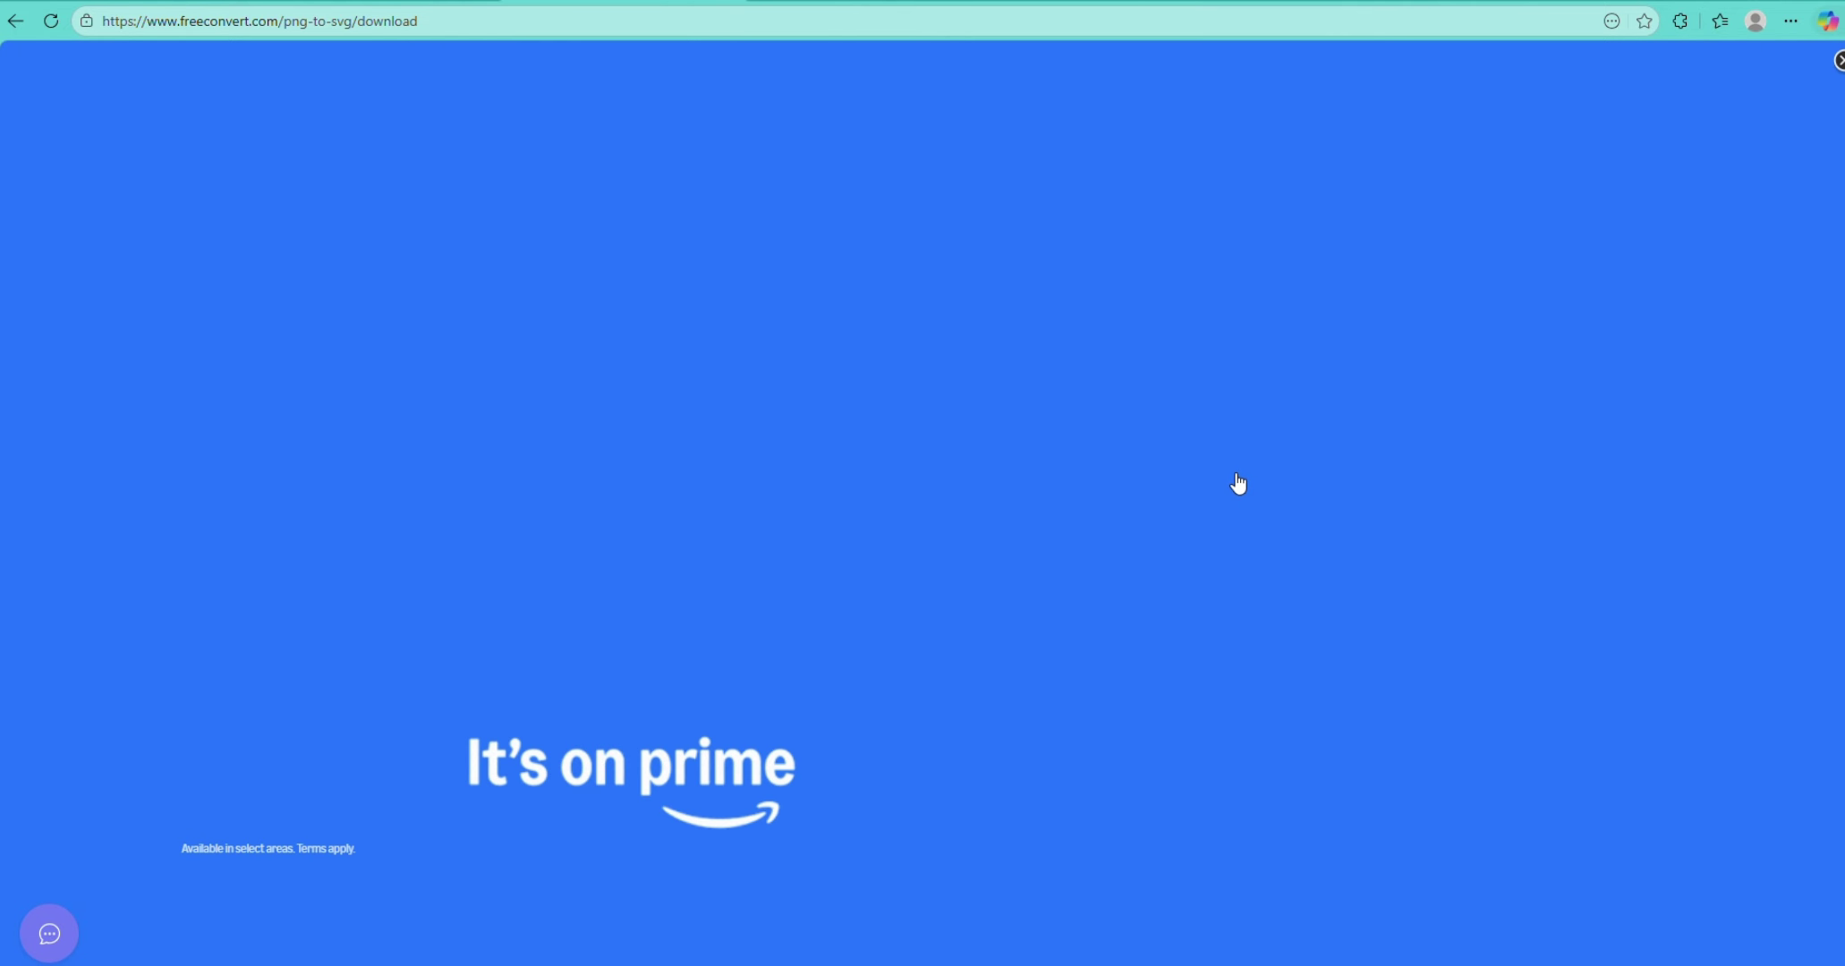
pyautogui.click(1840, 62)
pyautogui.click(1219, 454)
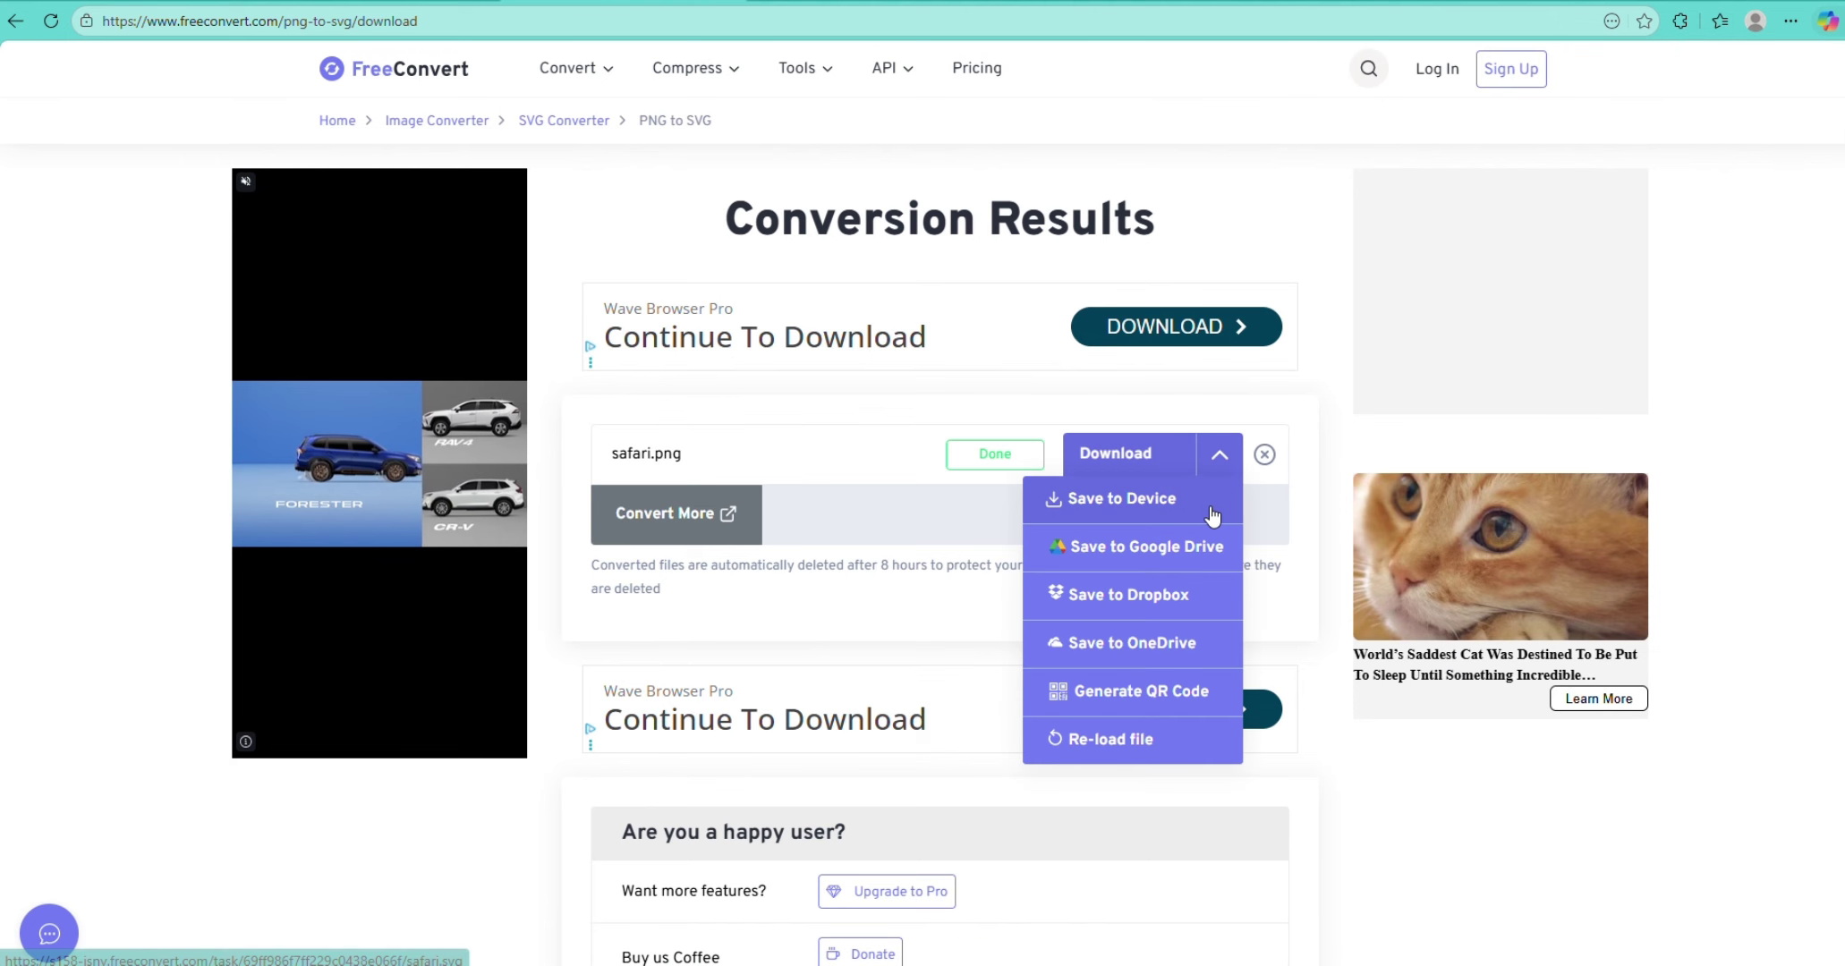
pyautogui.click(1224, 501)
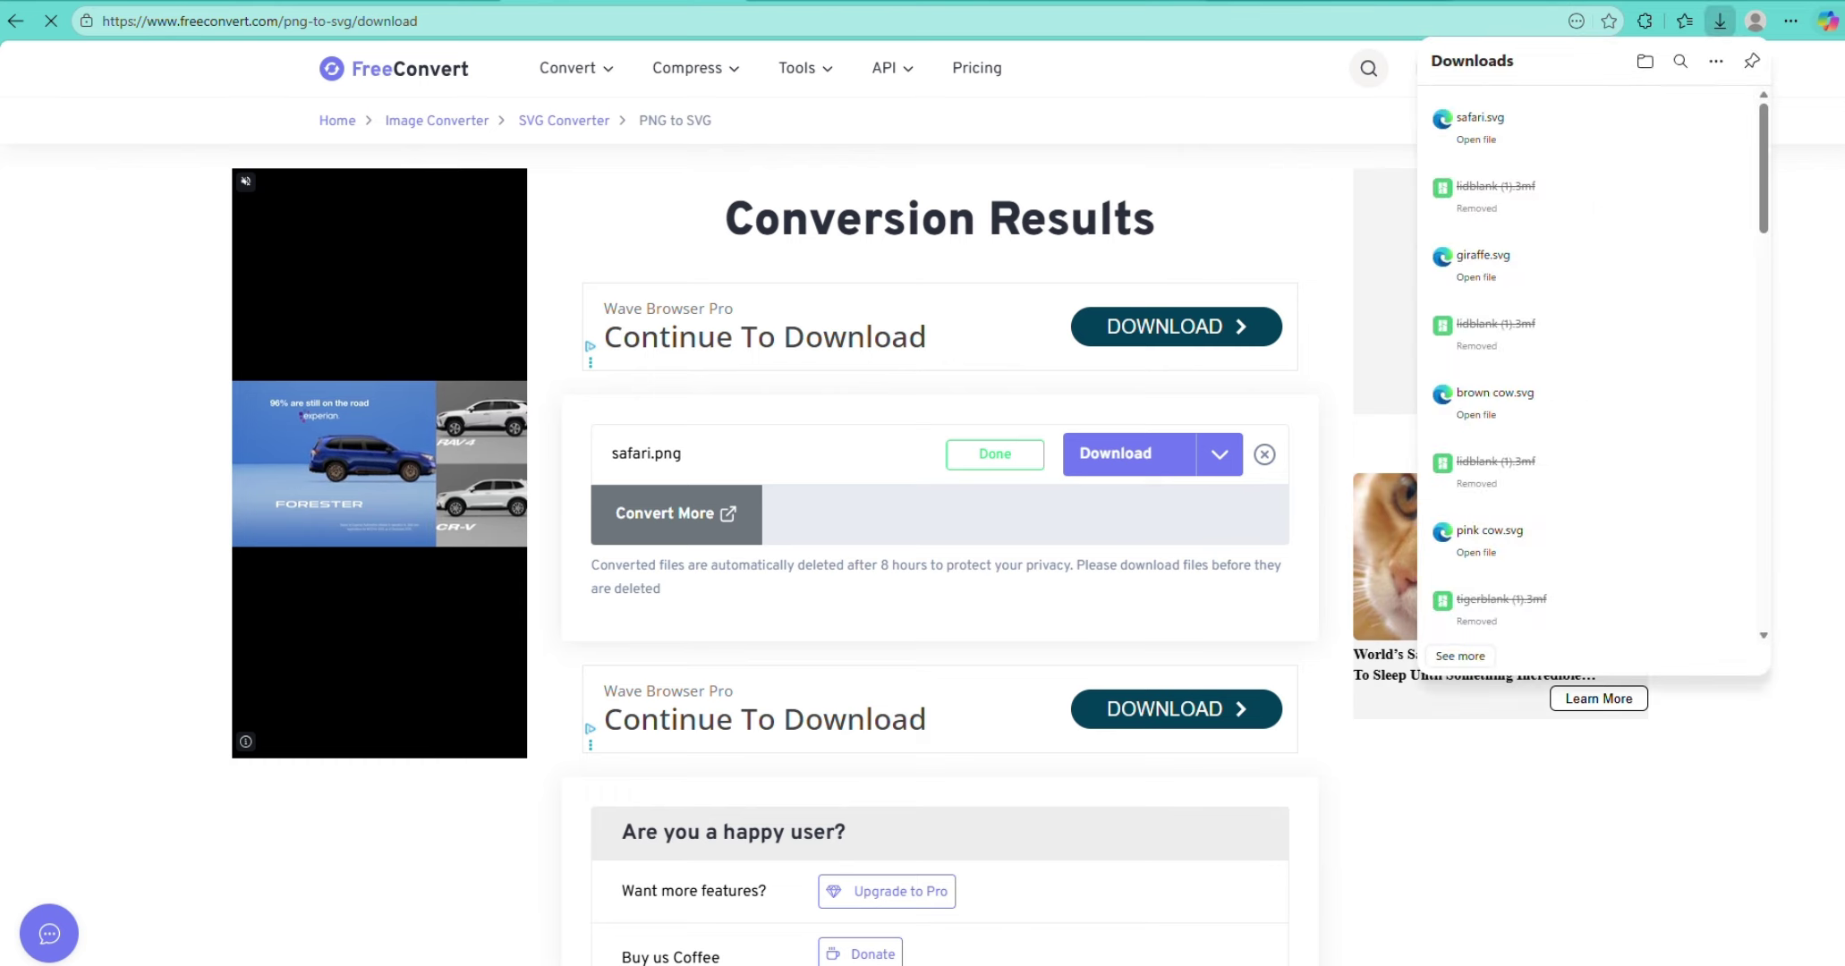
# - Return to Mesh Graffiti and upload the safari SVG as a custom Image Brush, keeping the freeform crop and two-color mapping
pyautogui.click(1396, 2)
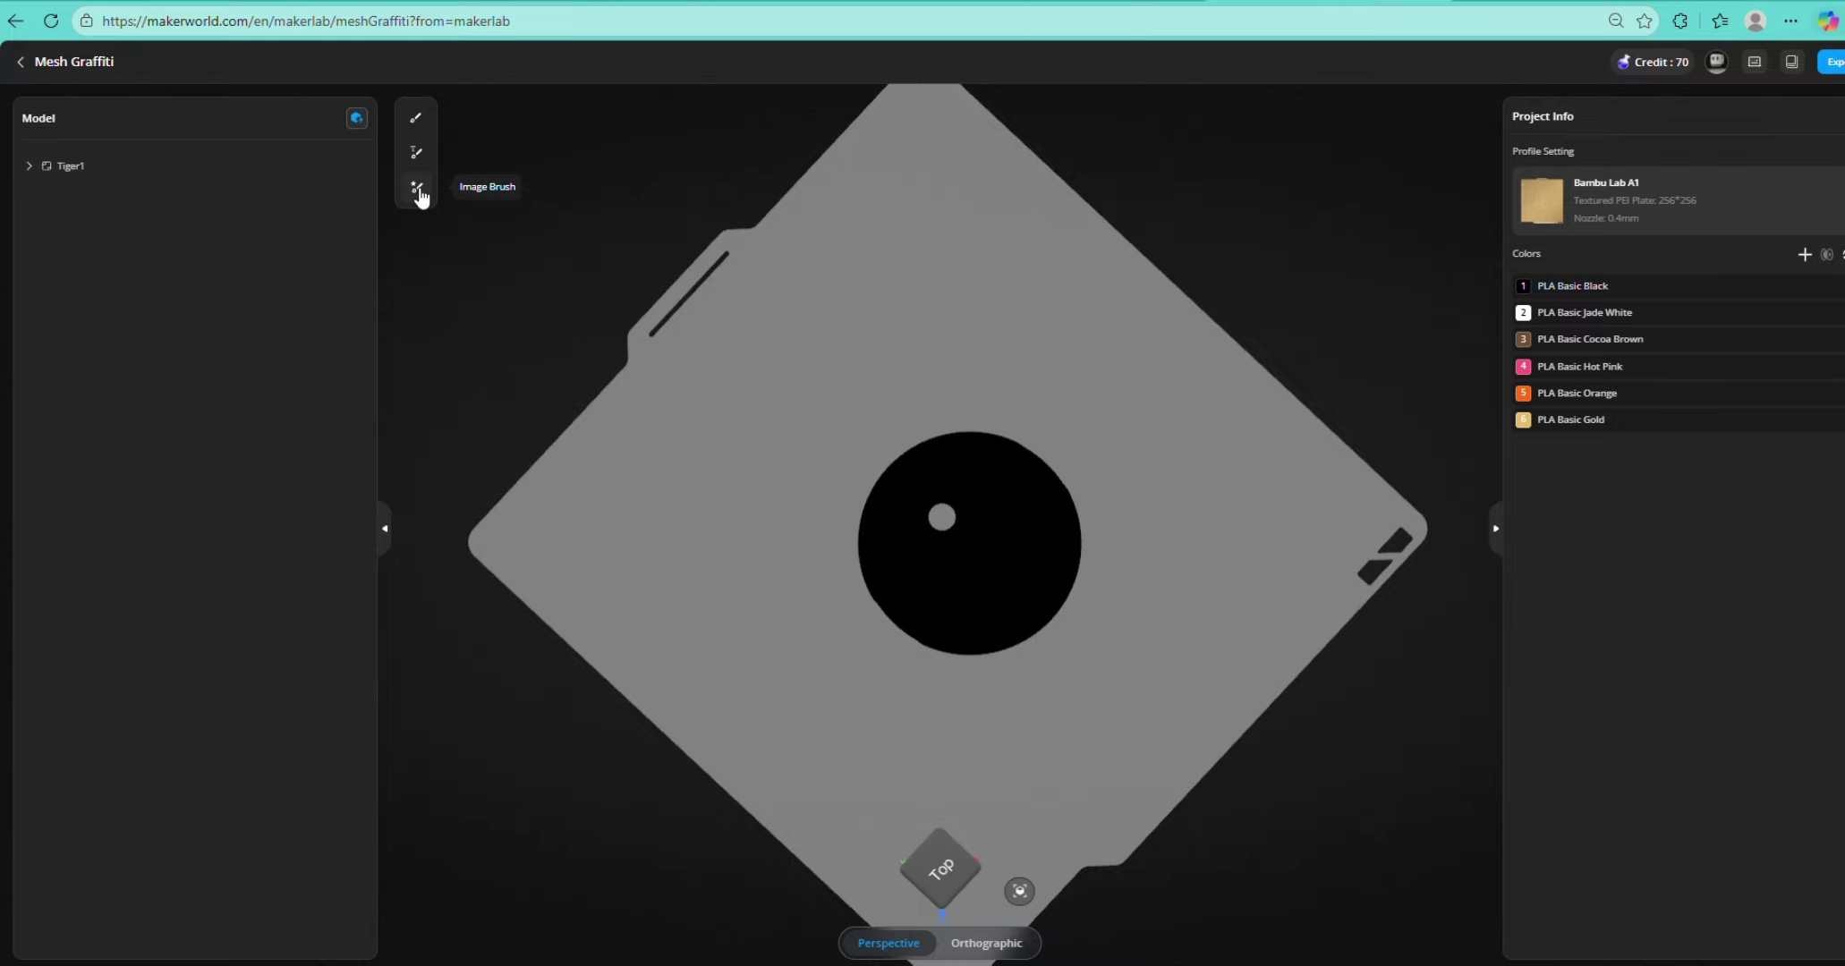
pyautogui.click(417, 188)
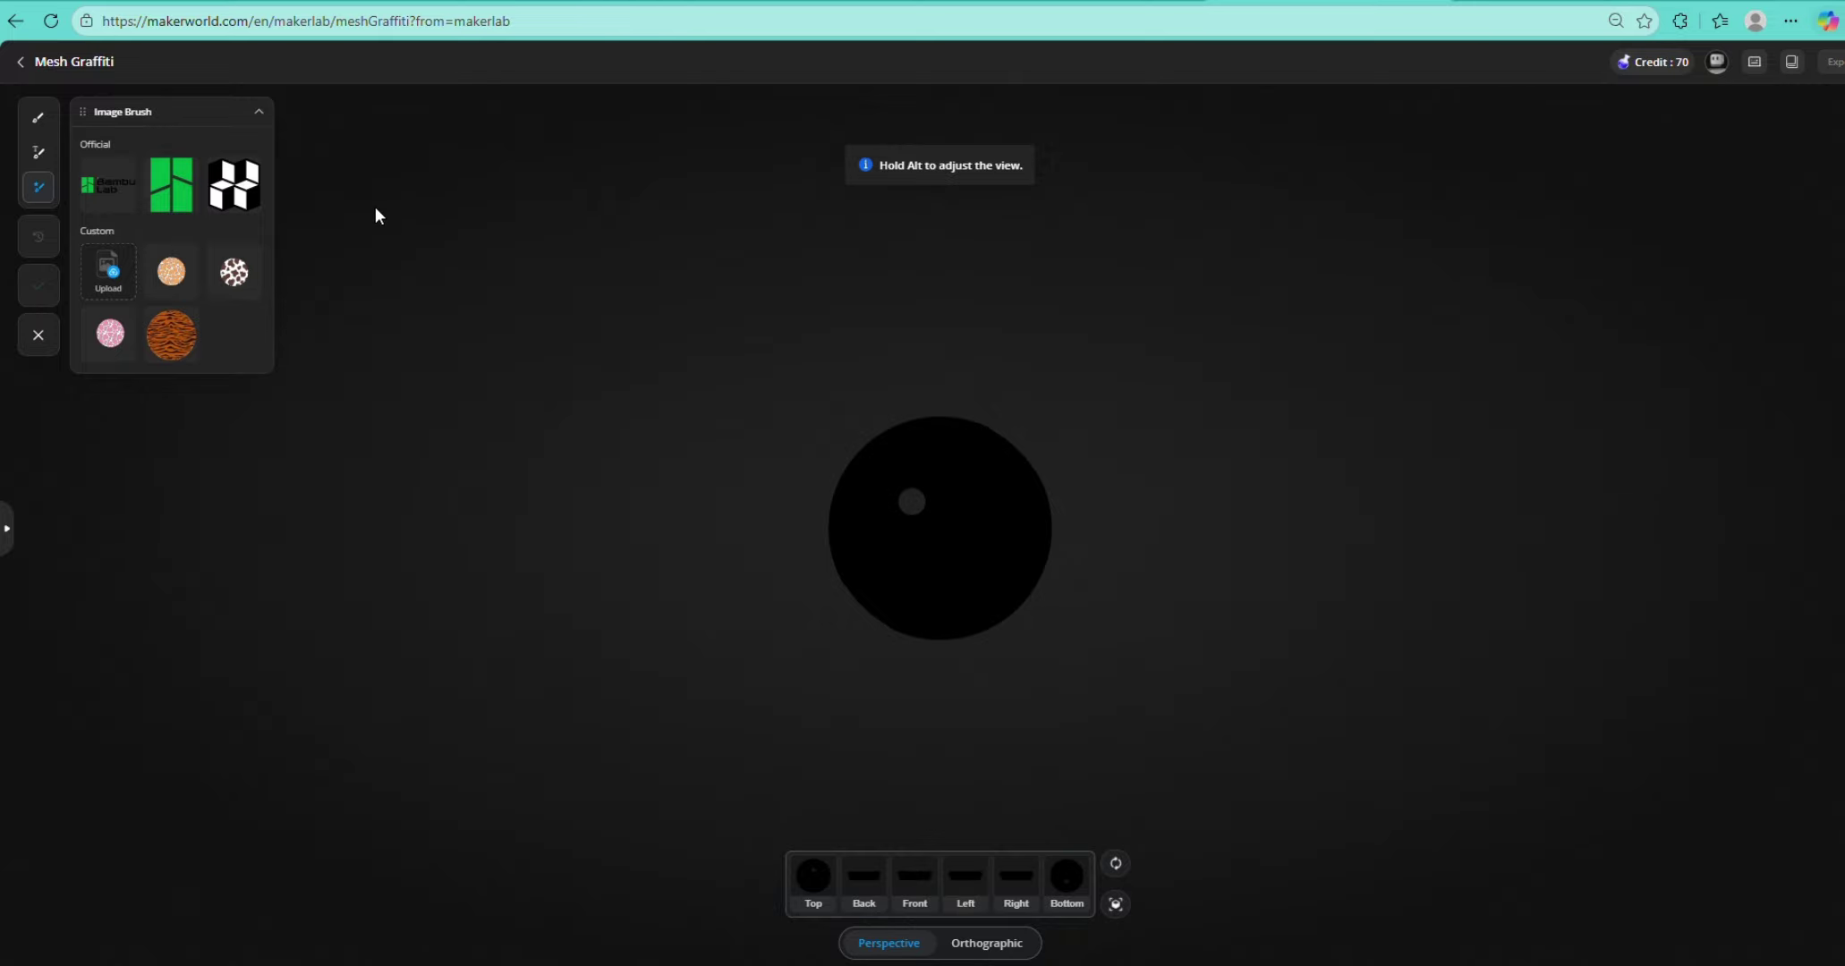
pyautogui.click(107, 274)
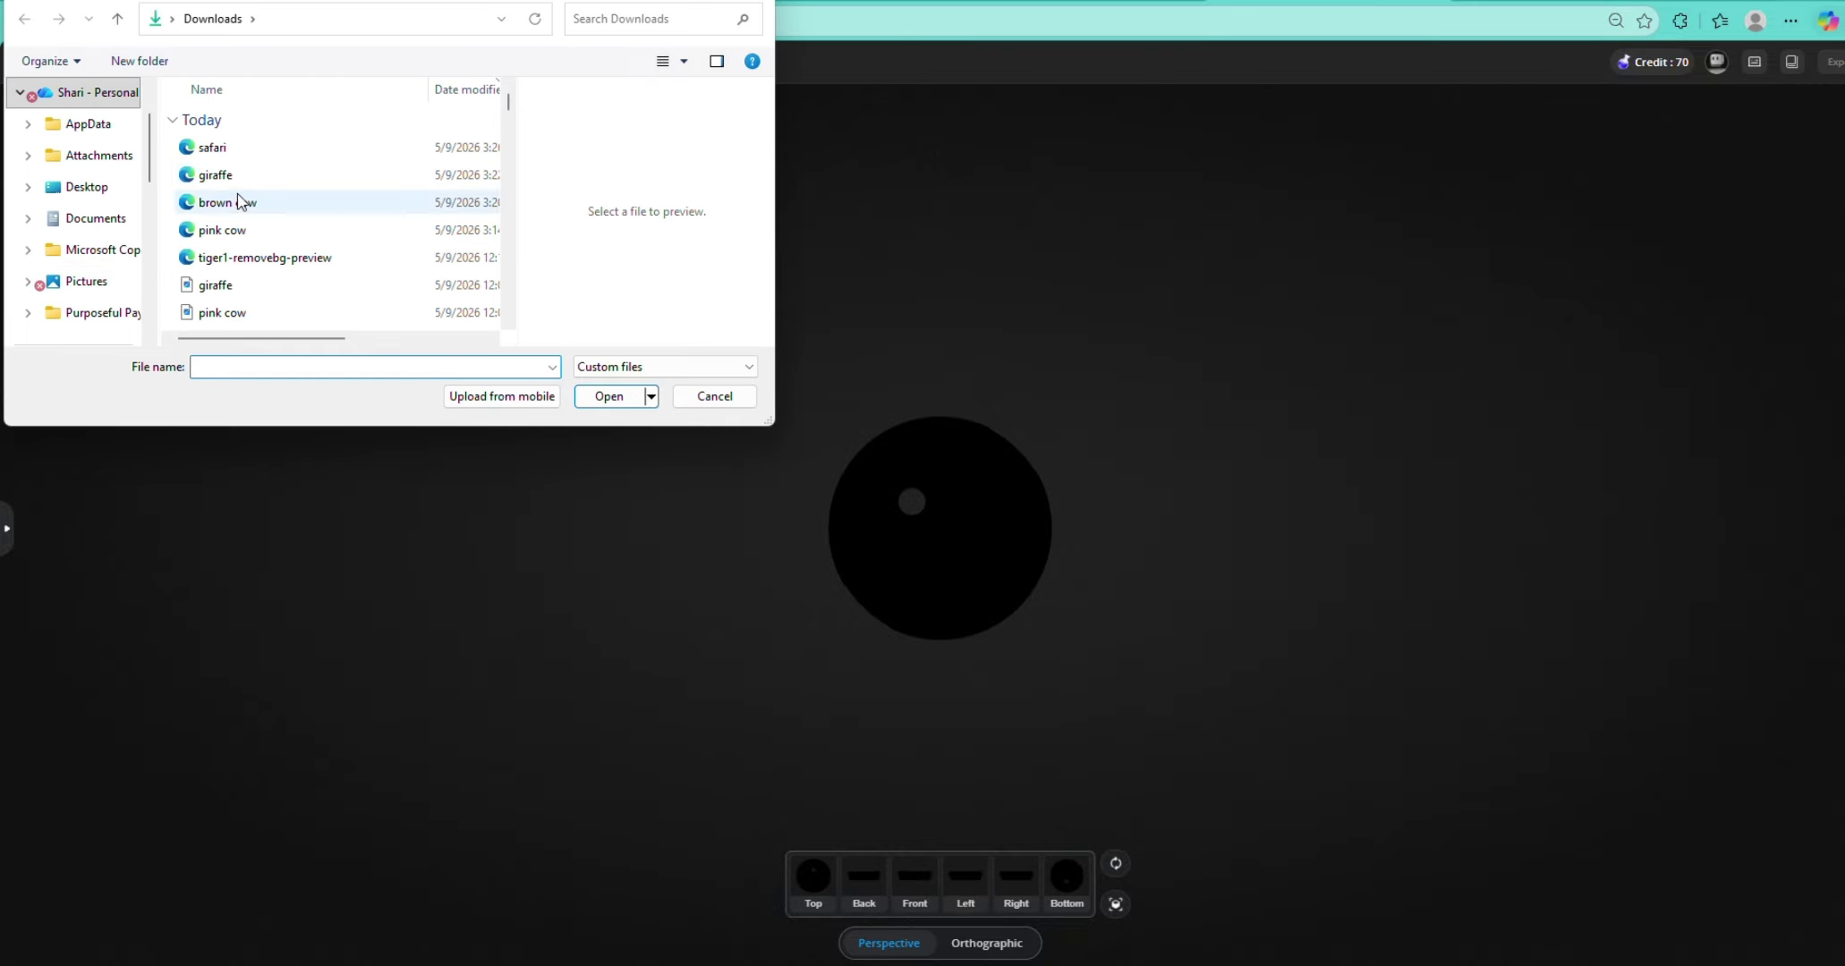
pyautogui.click(212, 147)
pyautogui.click(609, 397)
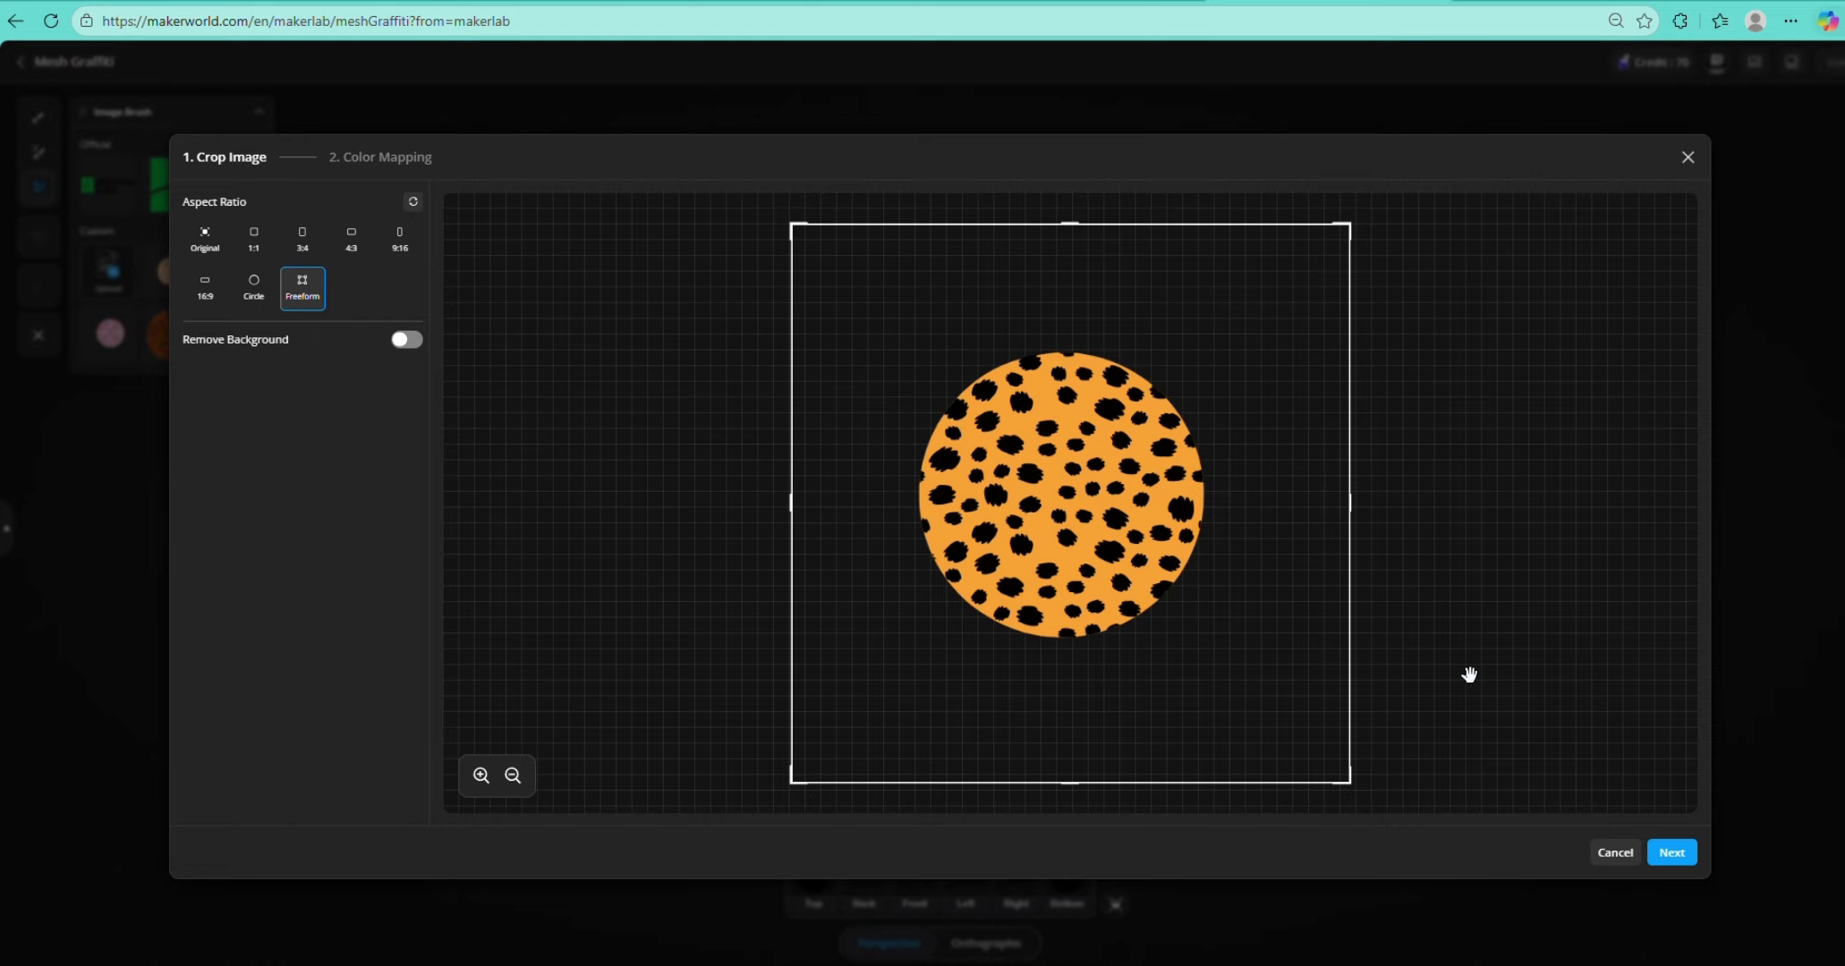
pyautogui.click(1688, 858)
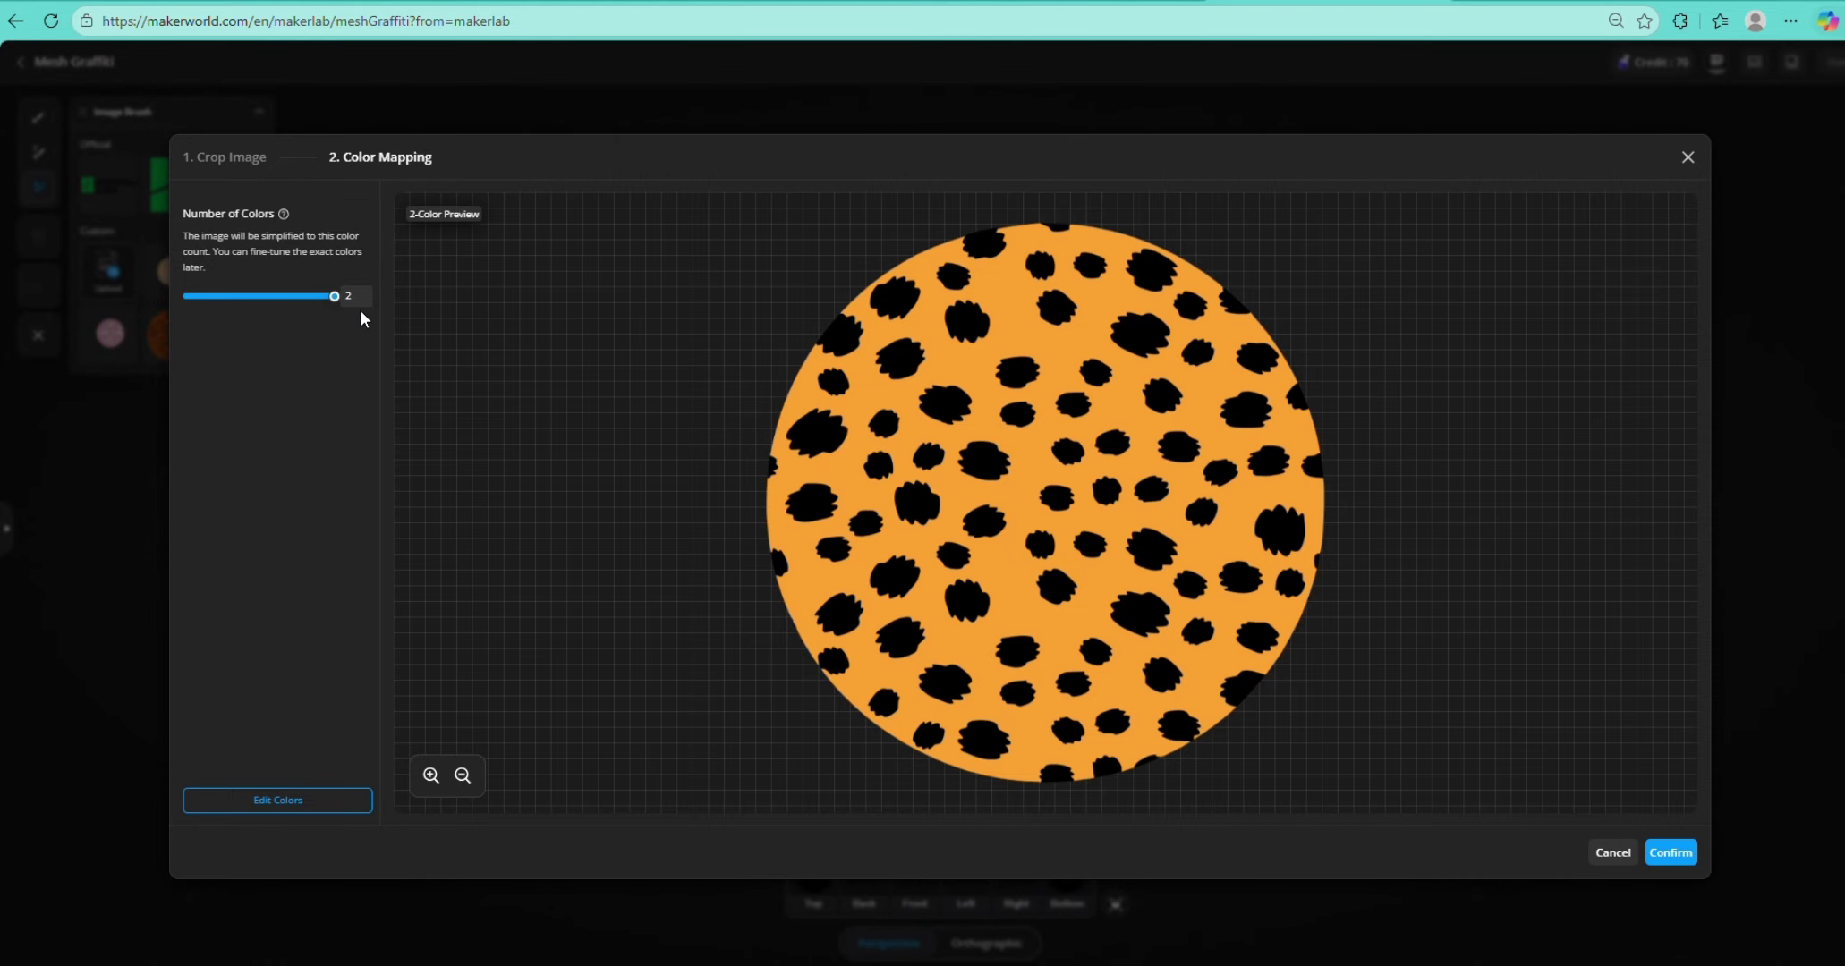
pyautogui.click(1670, 853)
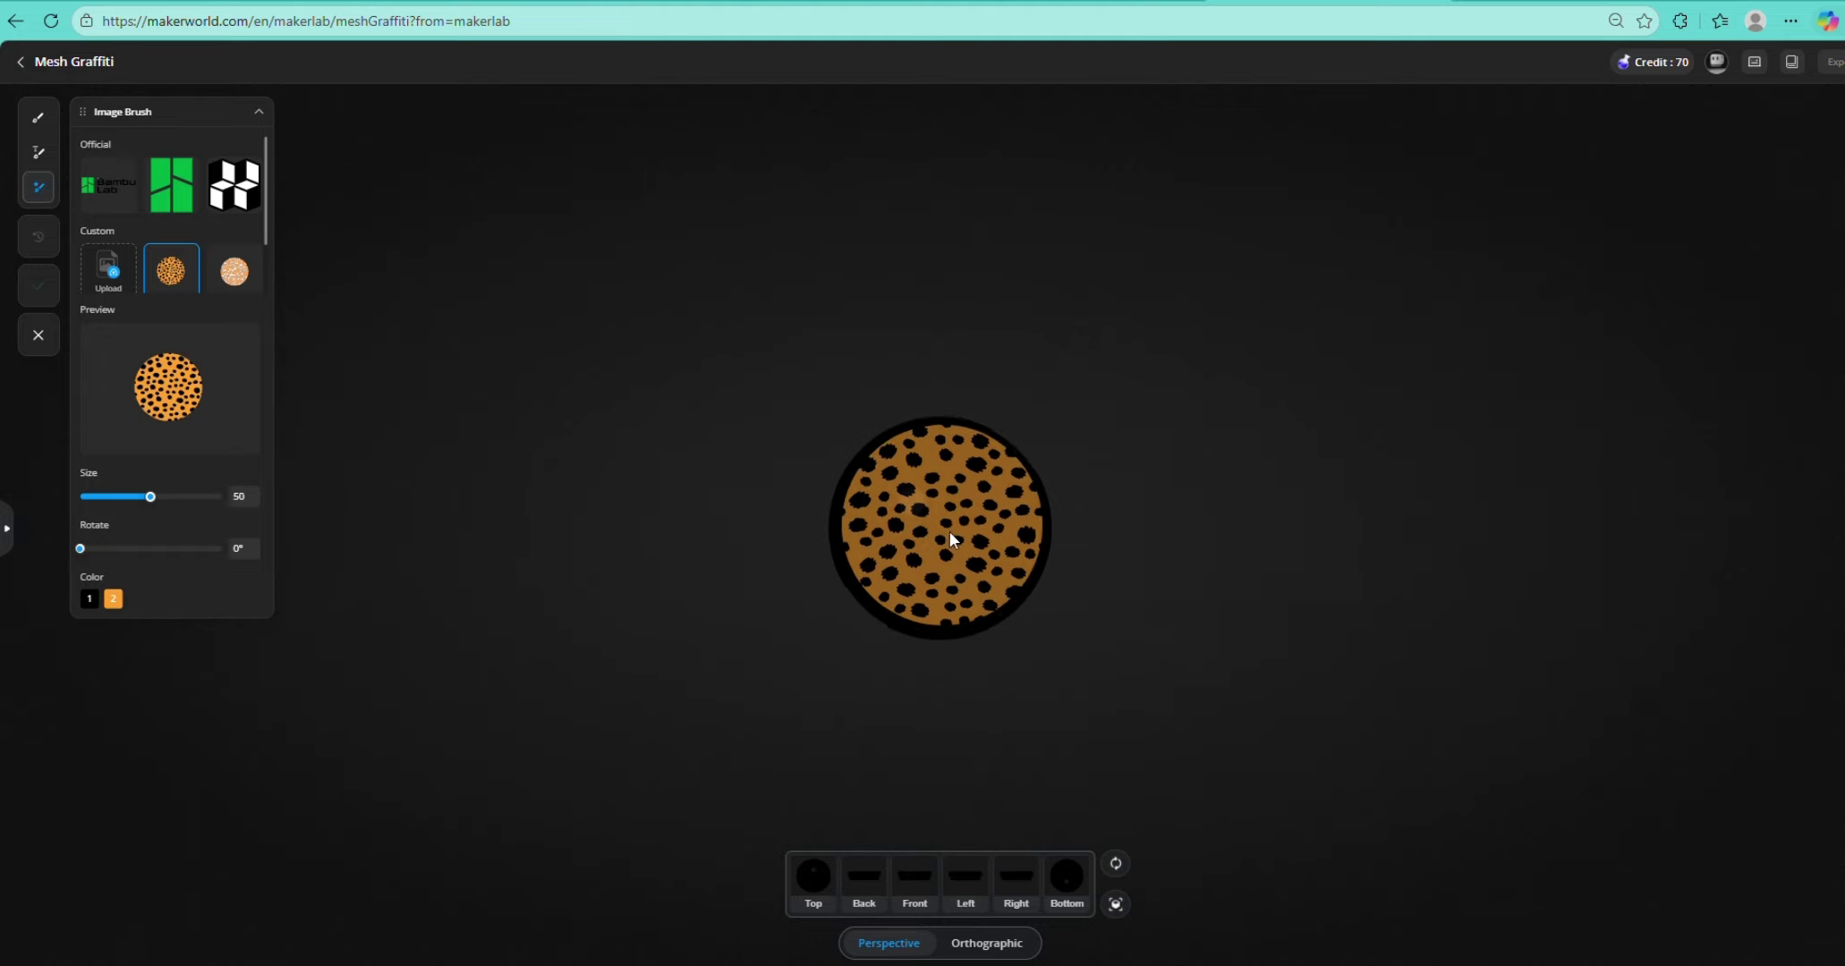
# - Switch to the top view of the lid and set the Image Brush size to 54
pyautogui.click(814, 875)
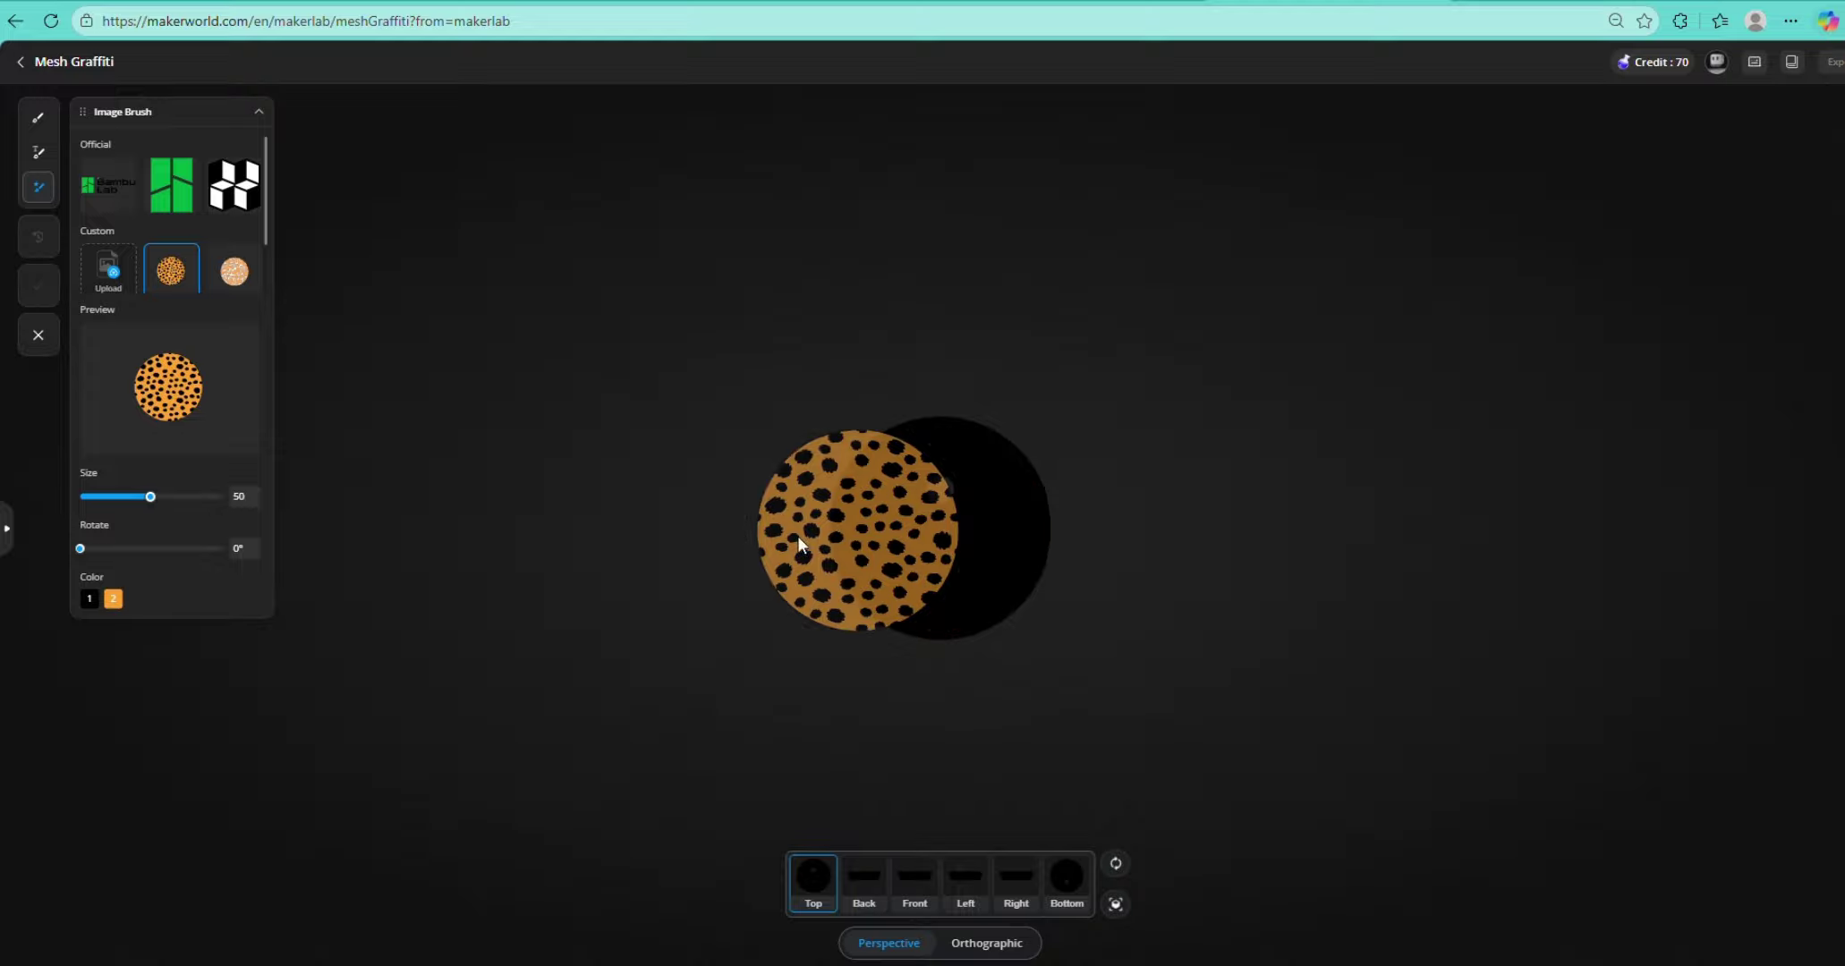
pyautogui.moveTo(151, 503); pyautogui.dragTo(158, 505)
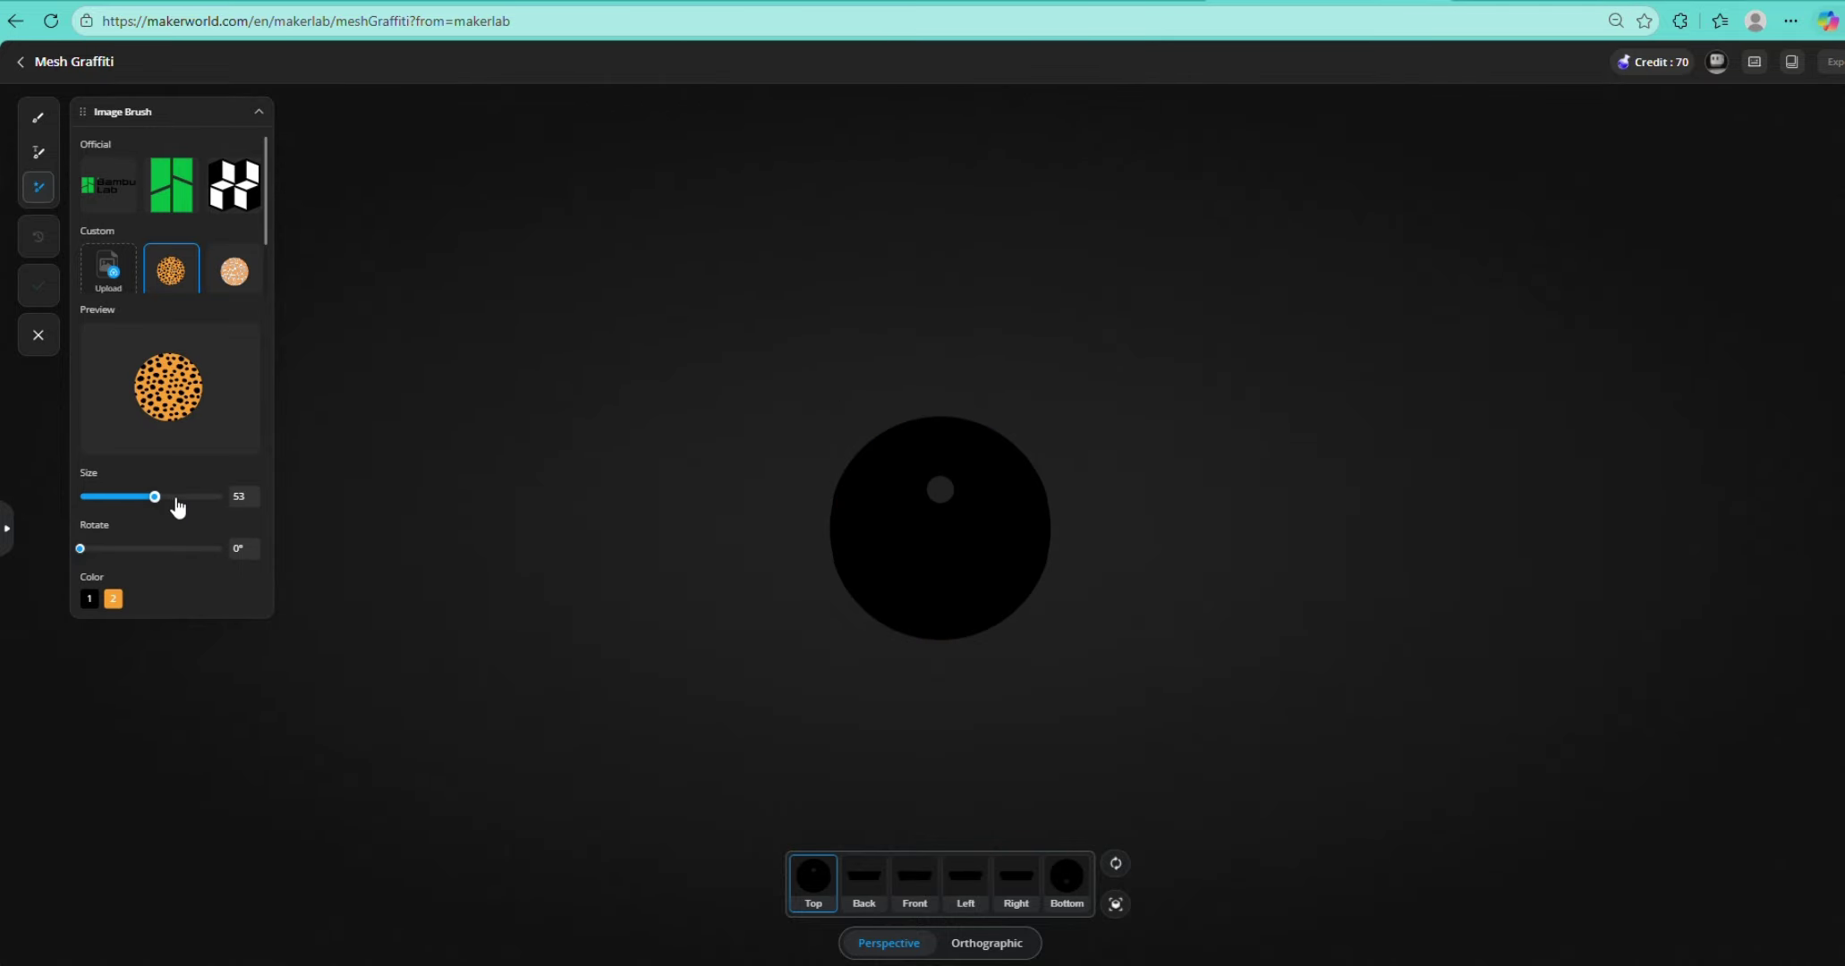
pyautogui.moveTo(155, 497); pyautogui.dragTo(157, 498)
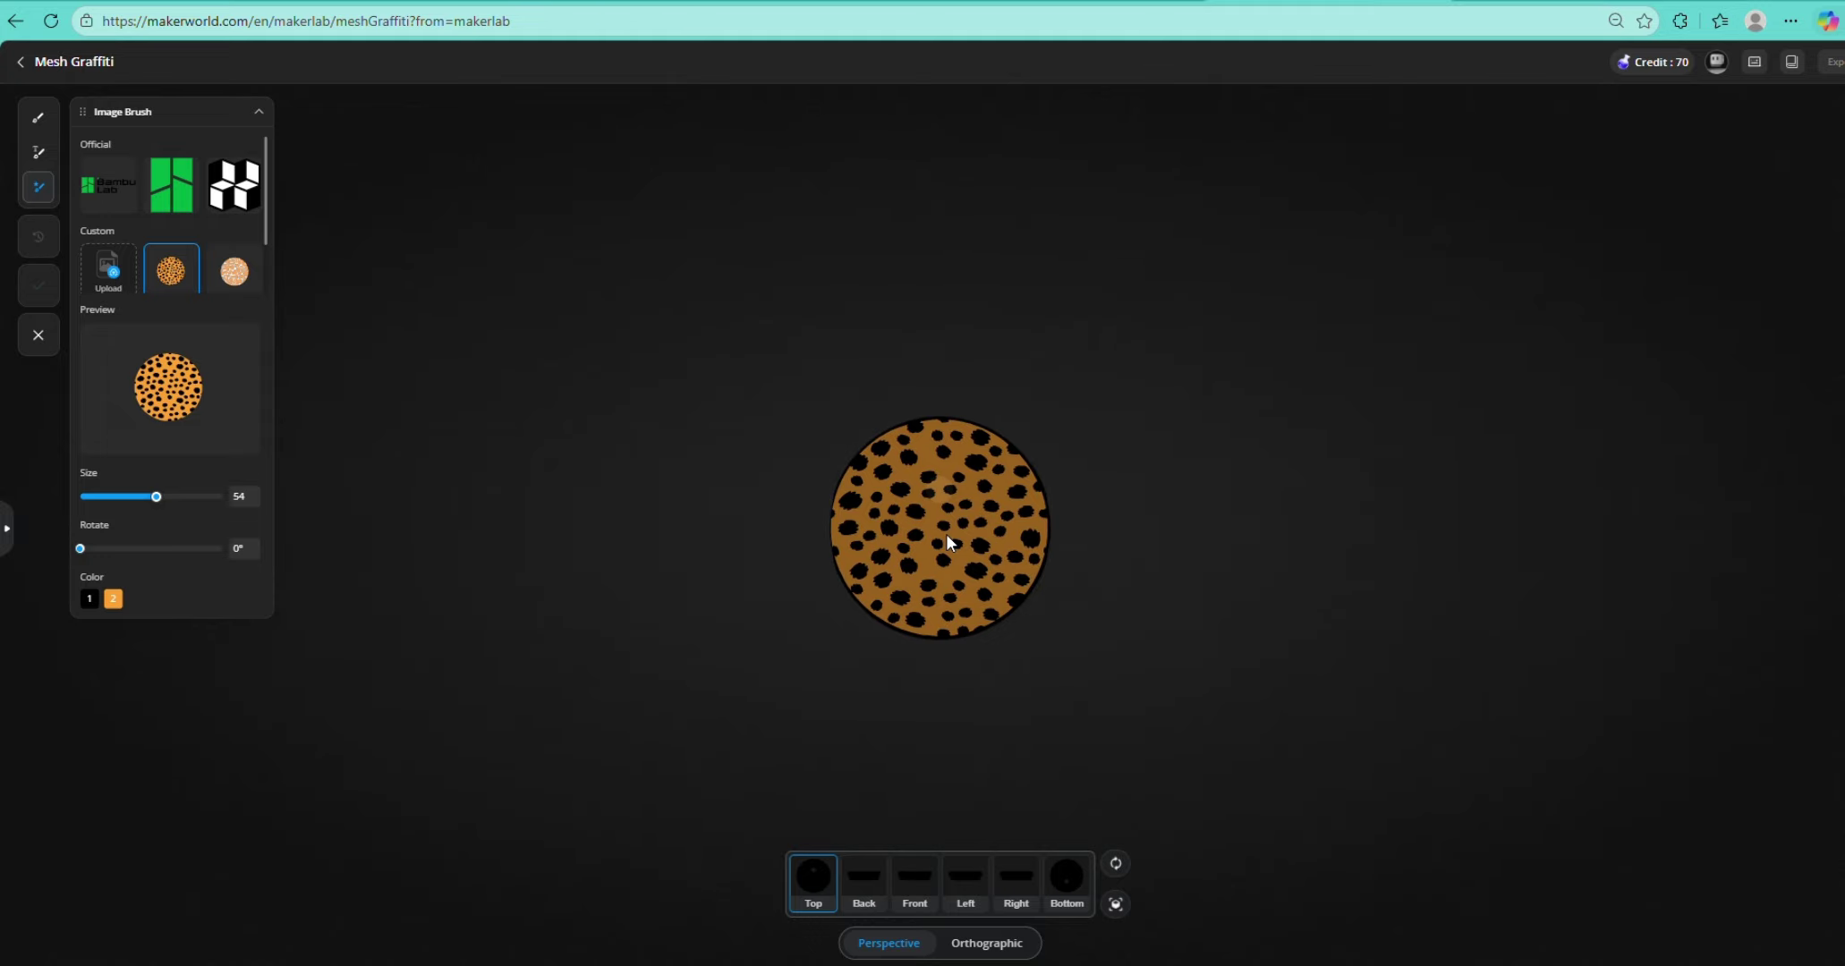
# - Stamp the safari pattern centered on the lid's top face and apply the painting
pyautogui.click(946, 533)
pyautogui.click(947, 537)
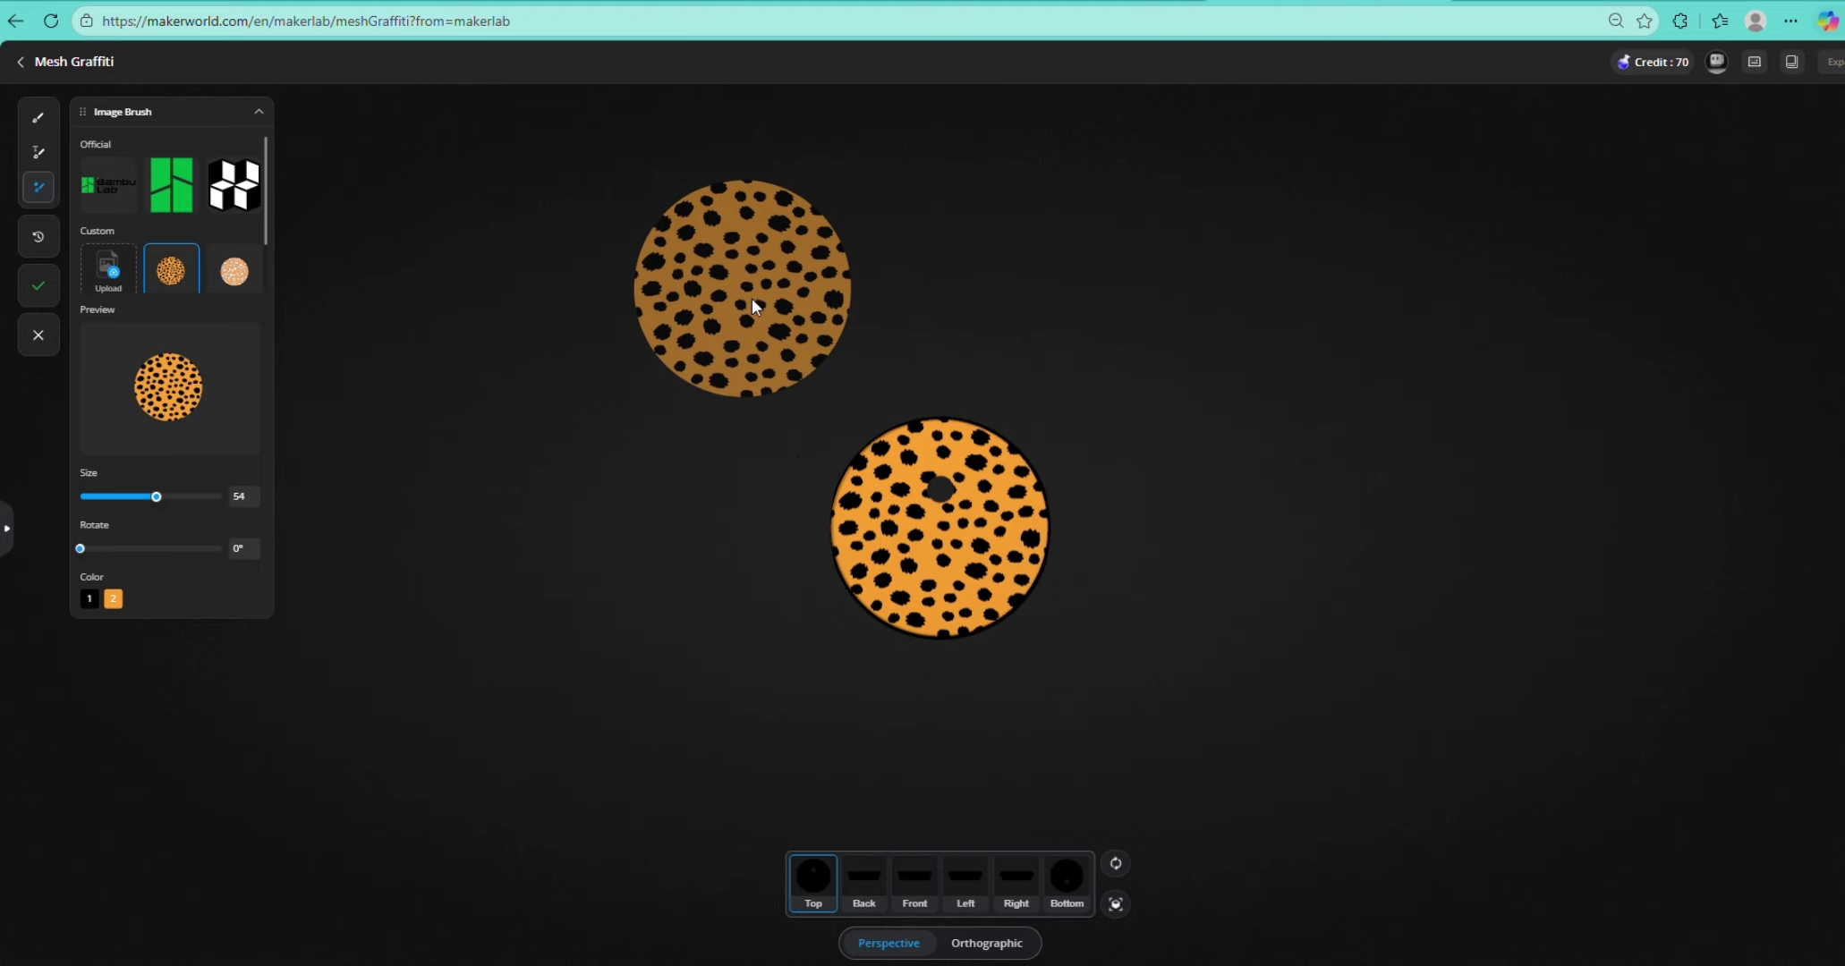
pyautogui.click(38, 287)
# - Export the safari-patterned lid model as a downloadable file
pyautogui.moveTo(1175, 637); pyautogui.dragTo(1110, 642)
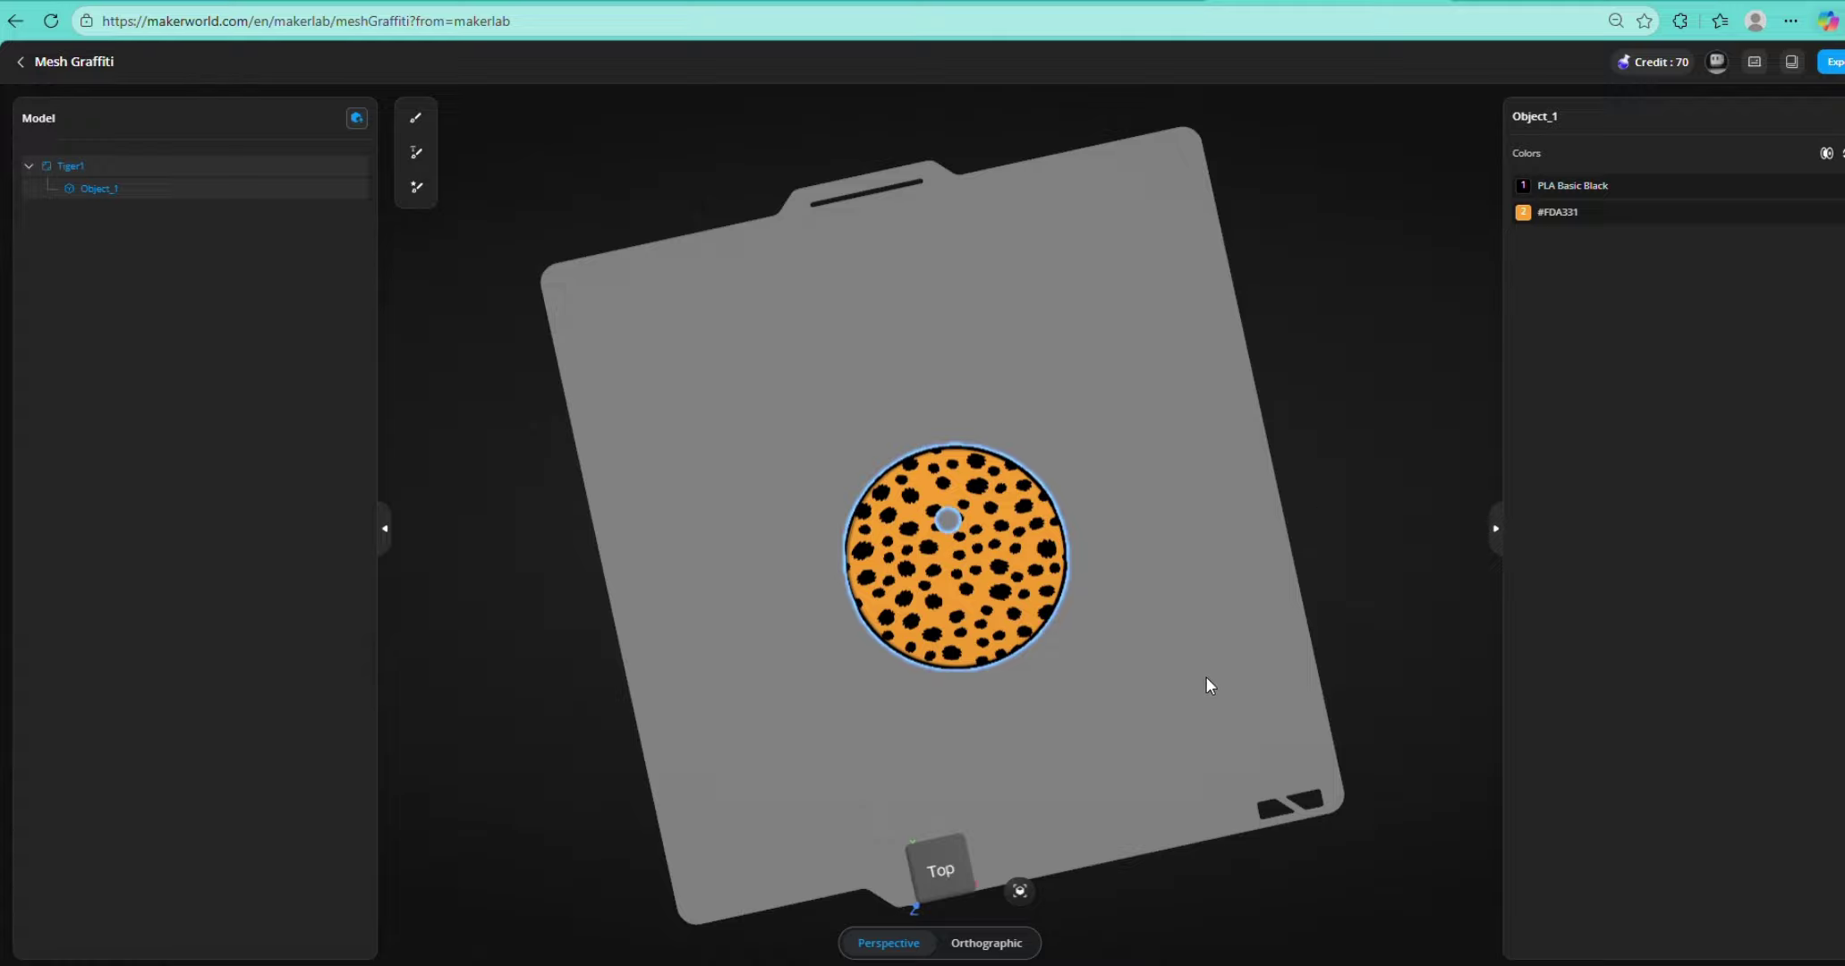
pyautogui.moveTo(1205, 676); pyautogui.dragTo(1195, 628)
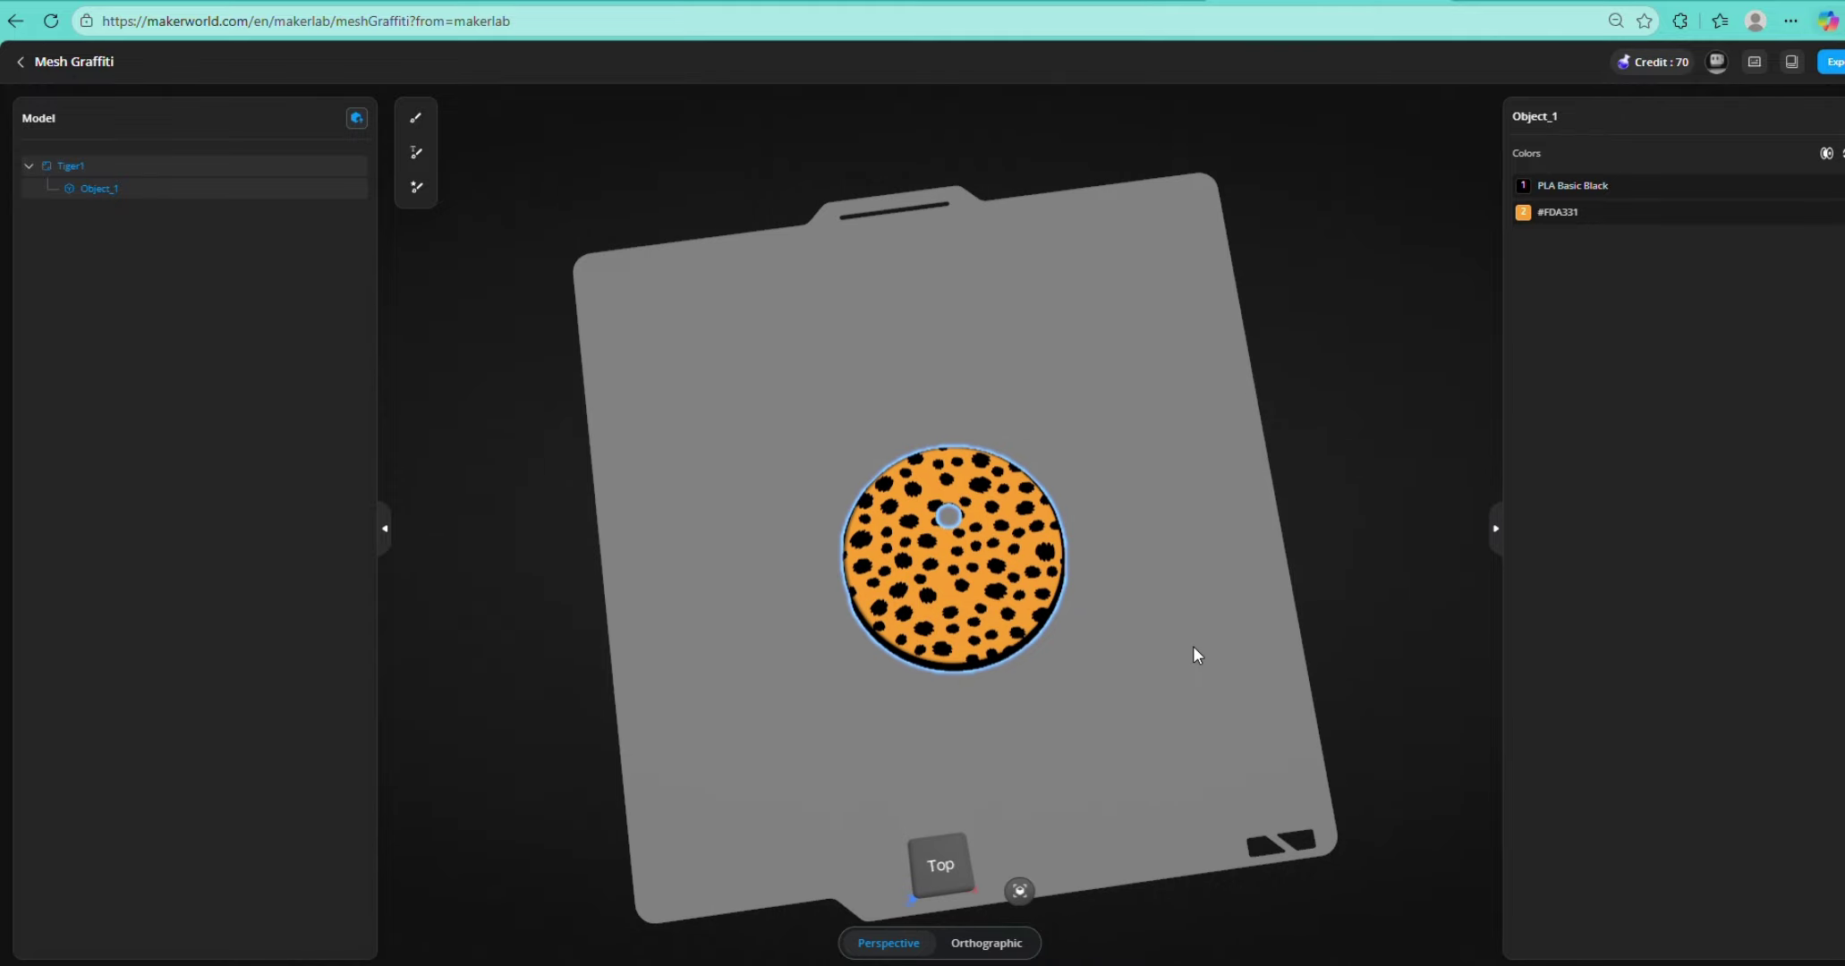
pyautogui.moveTo(1195, 650); pyautogui.dragTo(1194, 609)
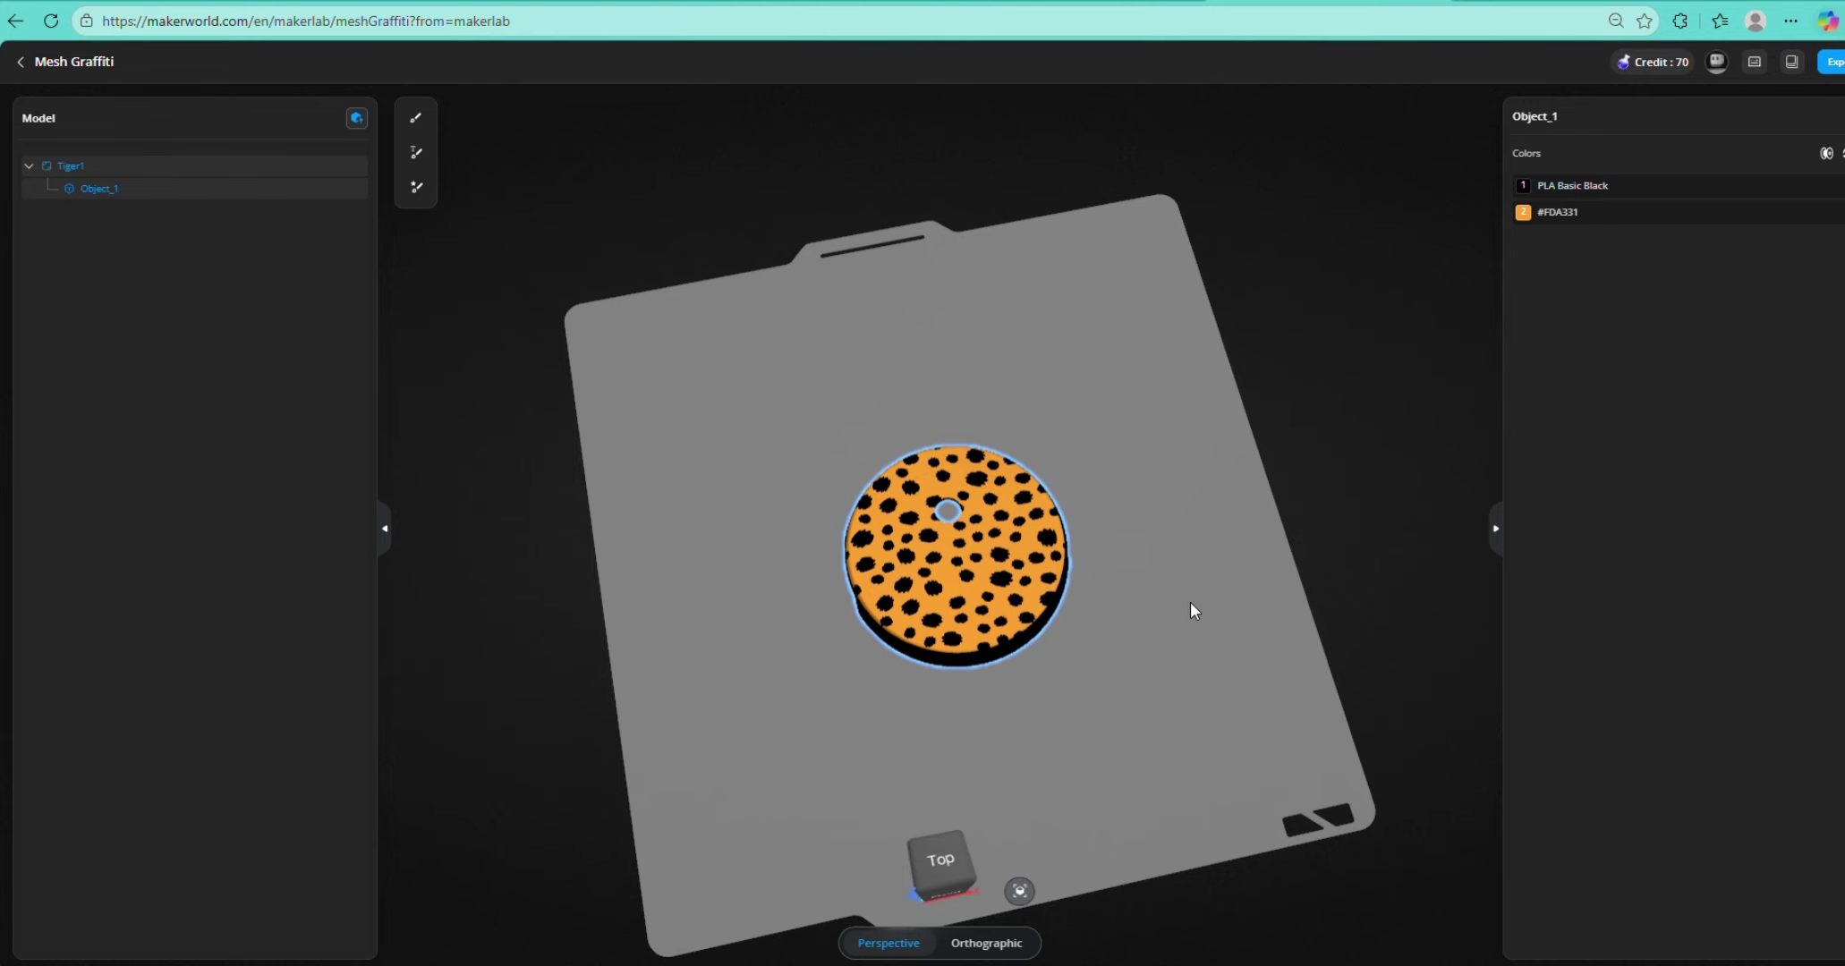
pyautogui.click(1834, 64)
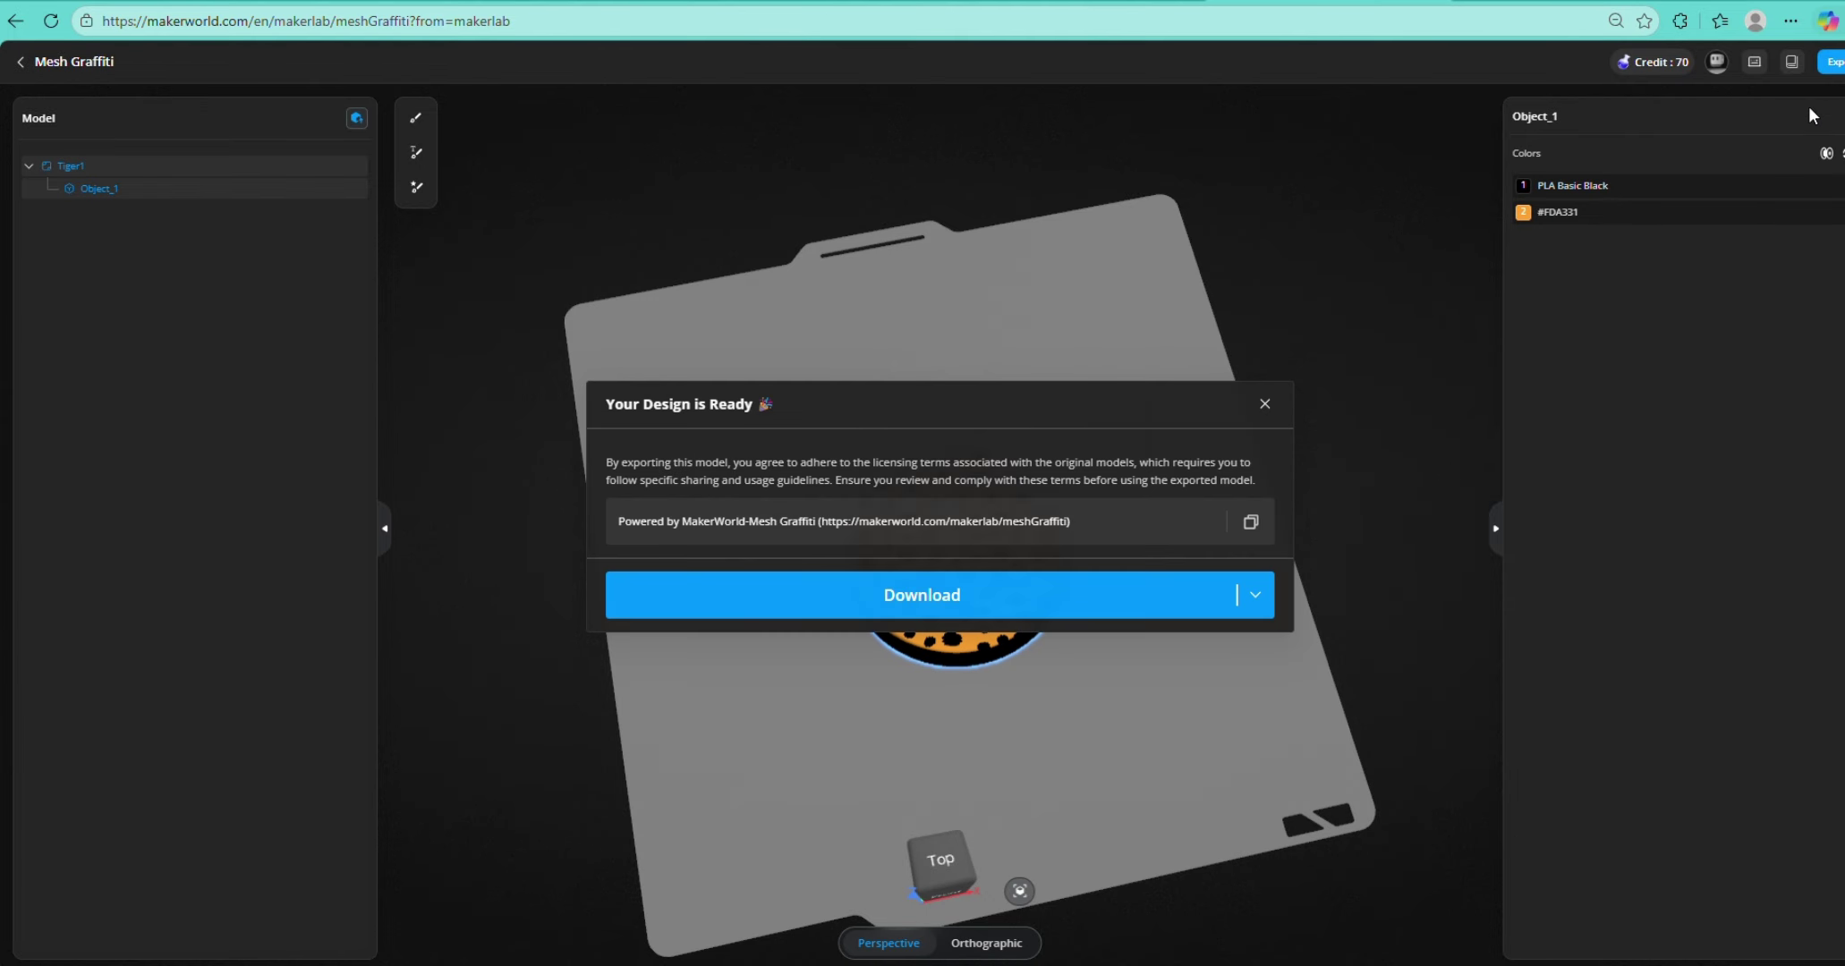
pyautogui.click(1256, 595)
pyautogui.click(1029, 653)
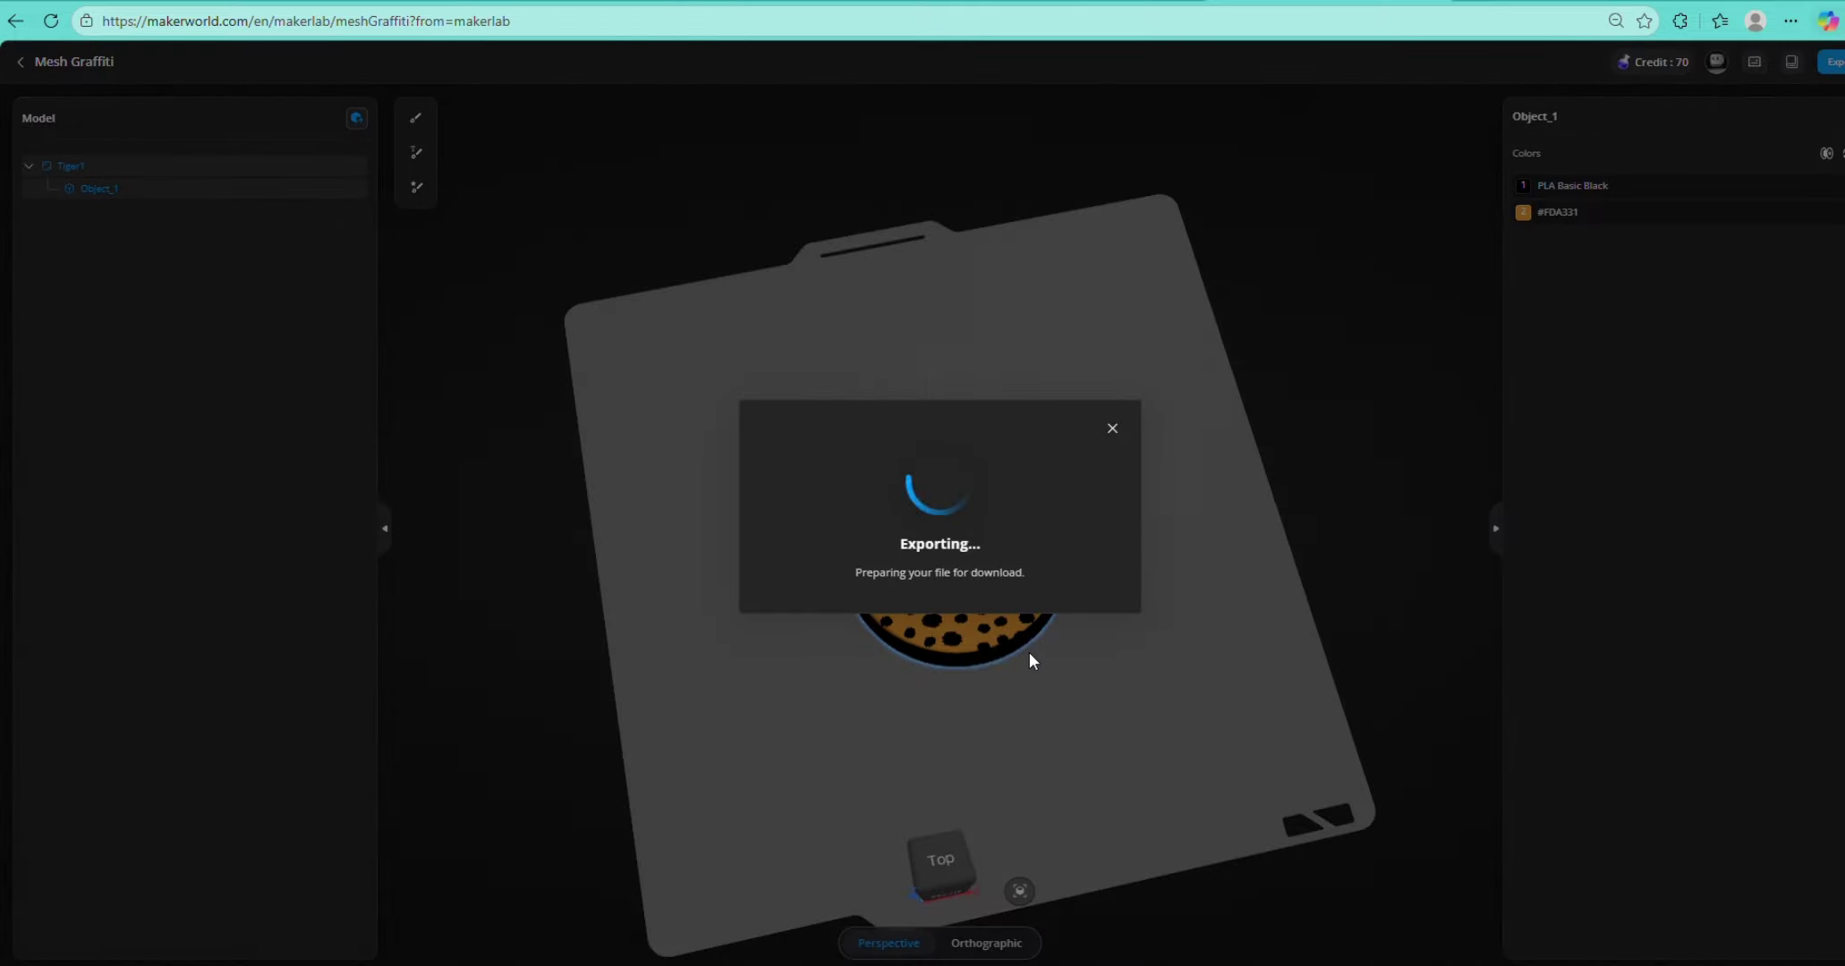